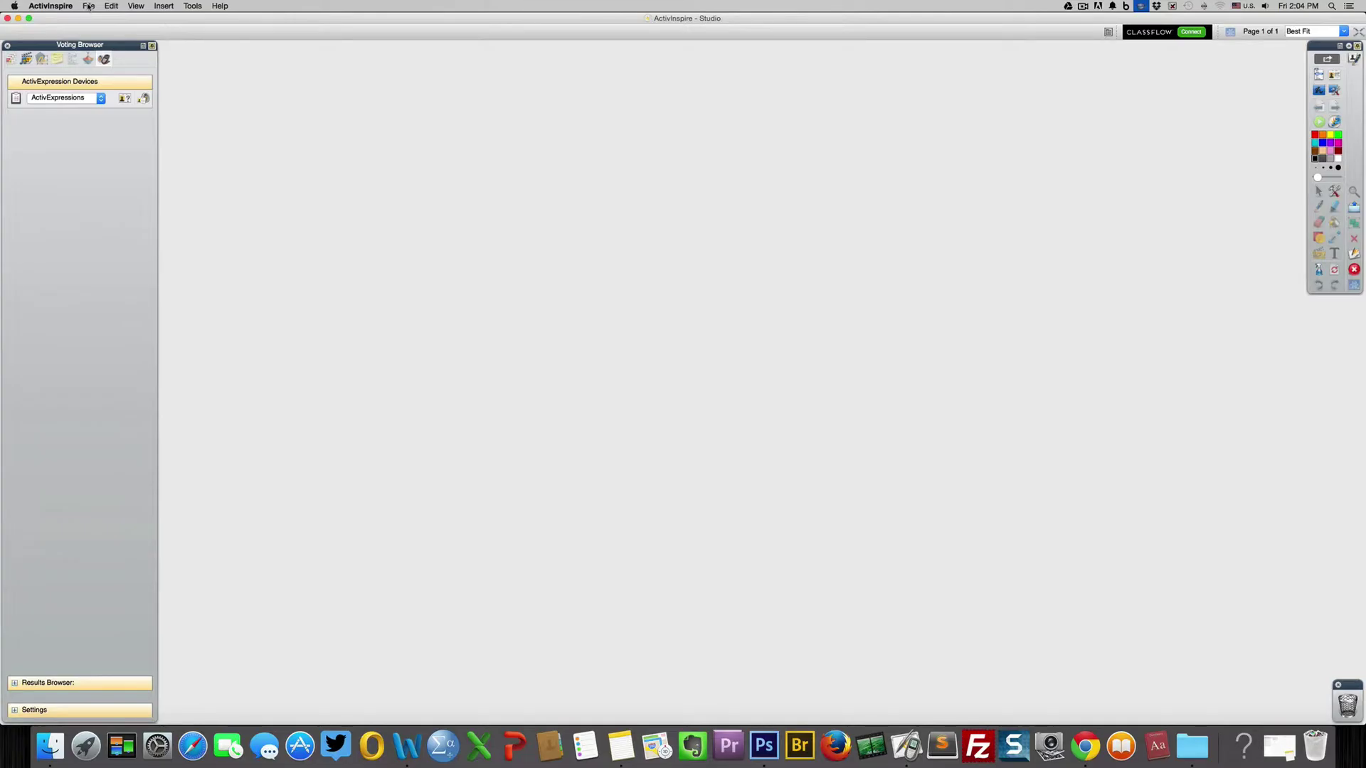
# - Create a new blank Untitled flipchart with File > New Flipchart
pyautogui.click(88, 7)
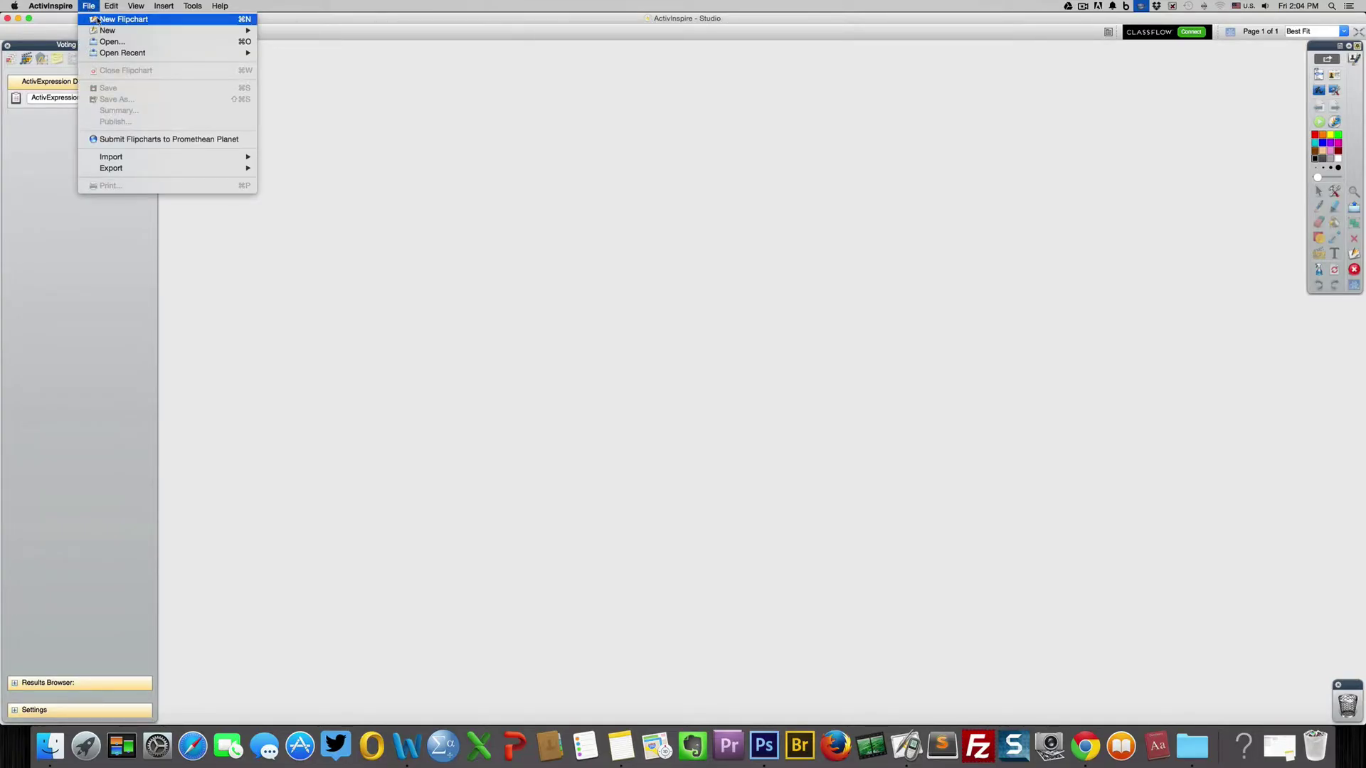
pyautogui.click(93, 20)
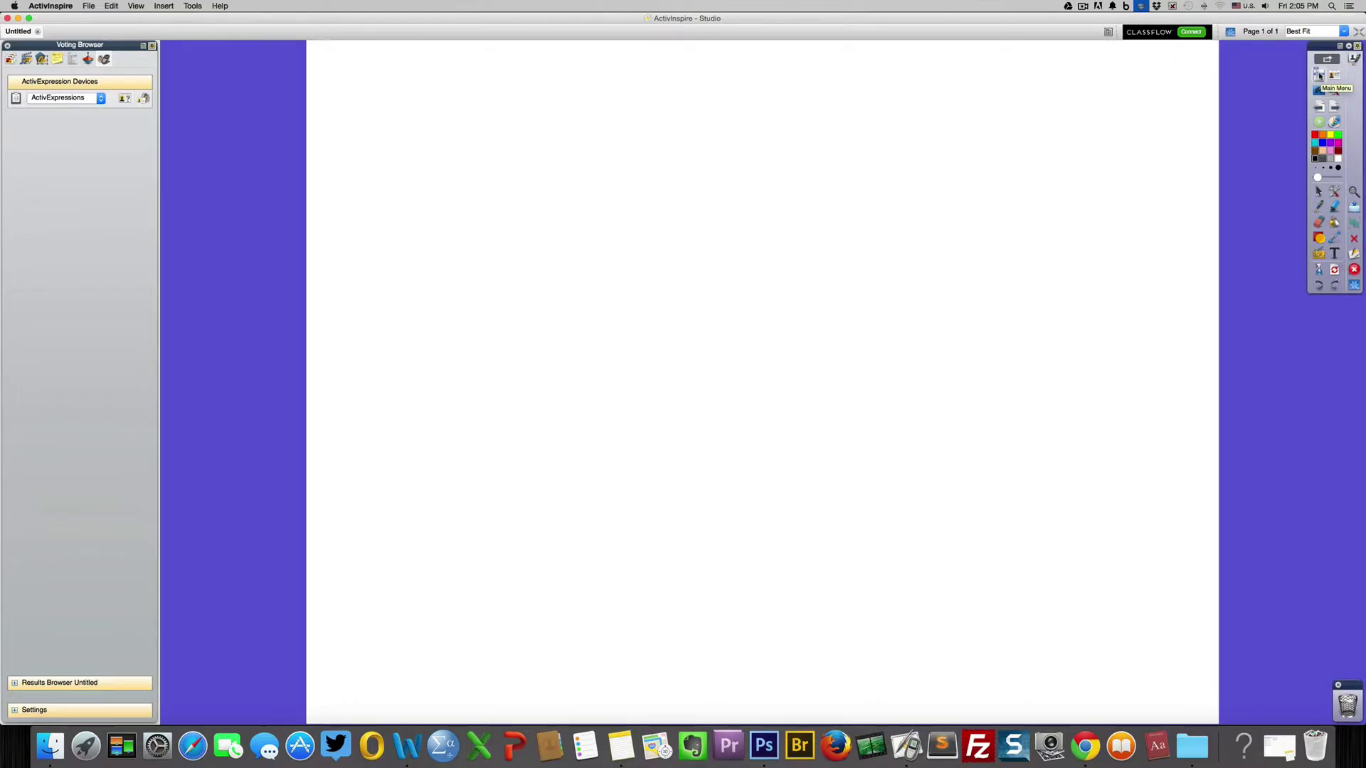
# - Browse the Main Menu's File, Open Recent and Import submenus, ending on Edit
pyautogui.click(1318, 74)
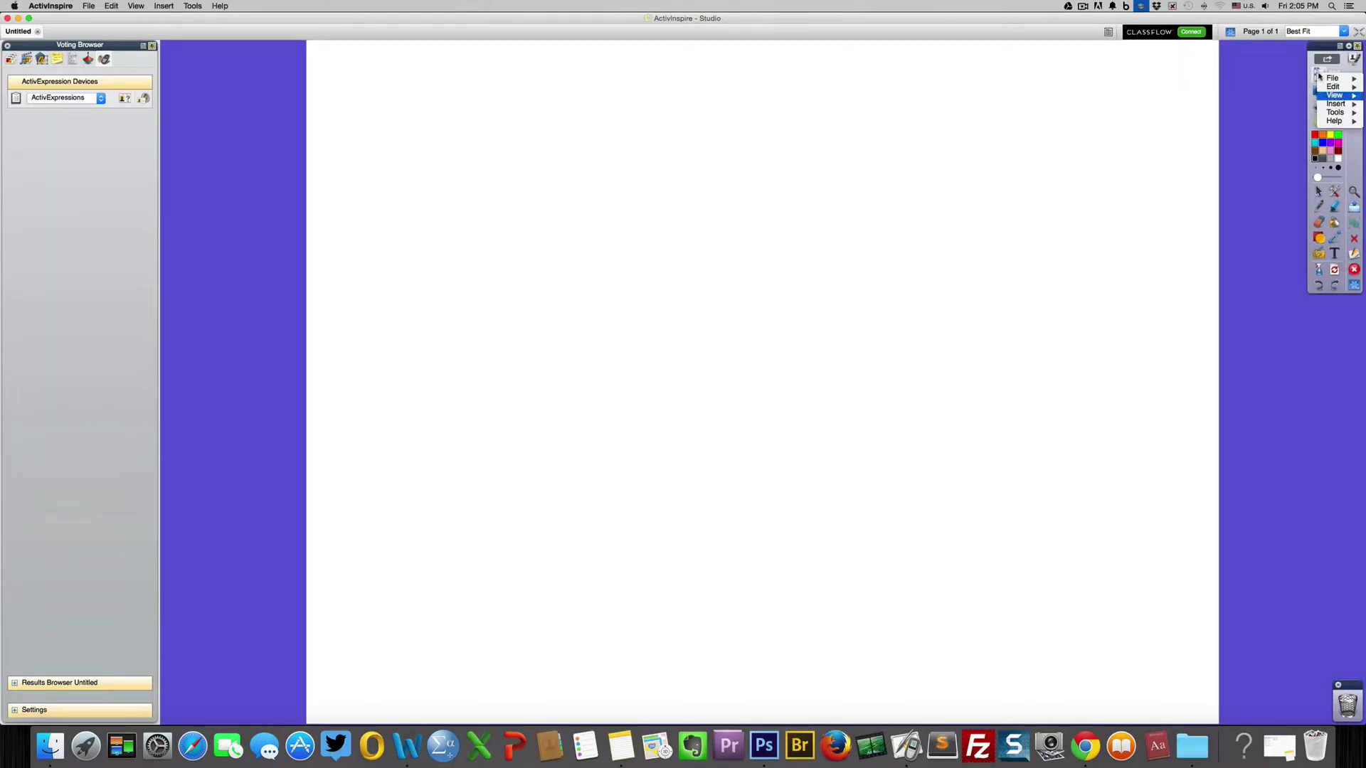
pyautogui.moveTo(1337, 79)
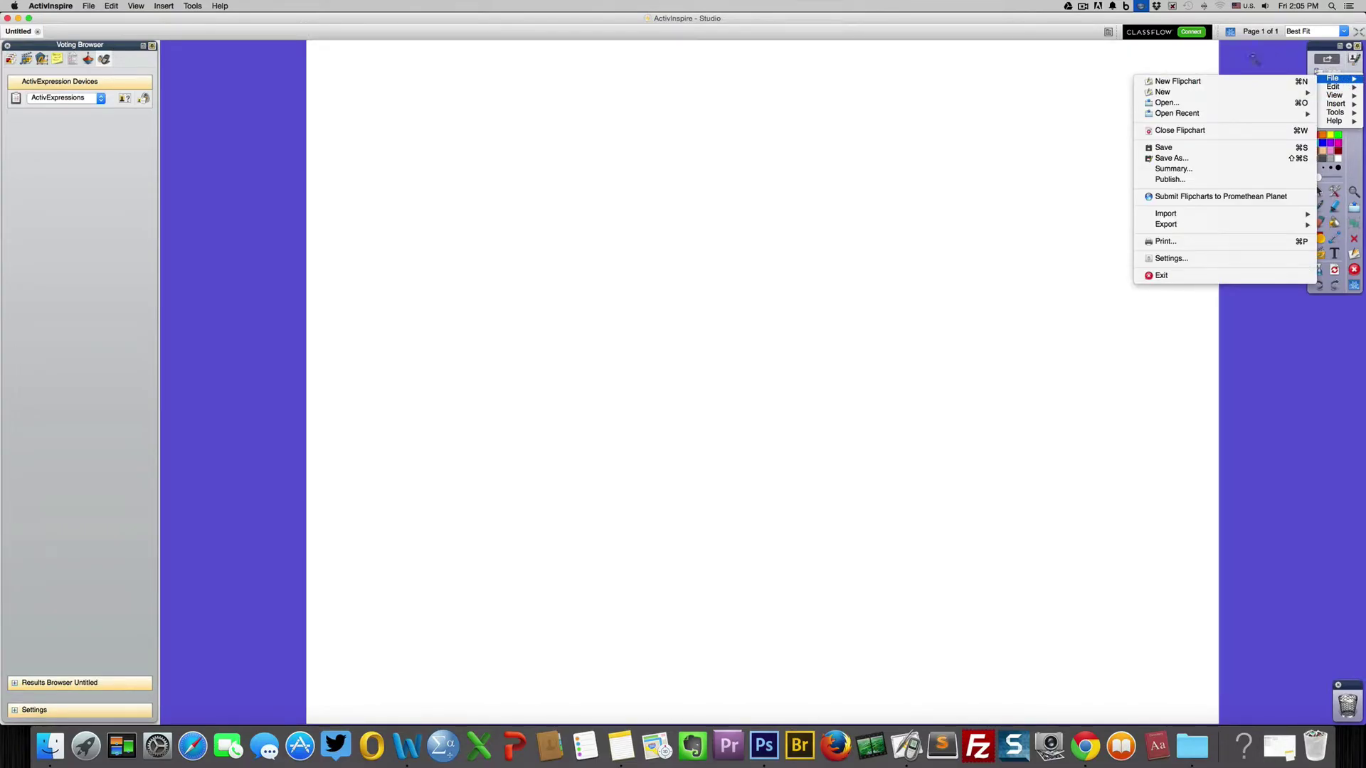
pyautogui.click(1225, 65)
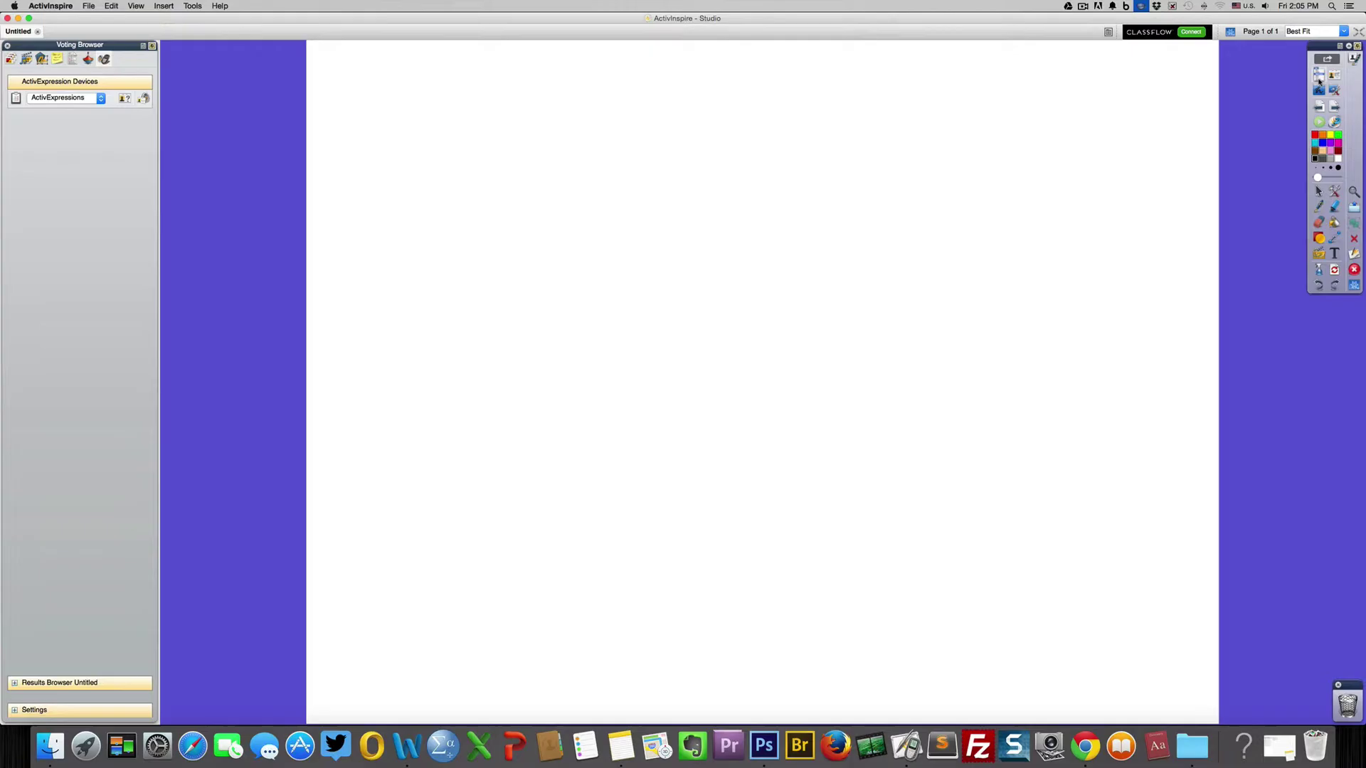
pyautogui.click(1318, 76)
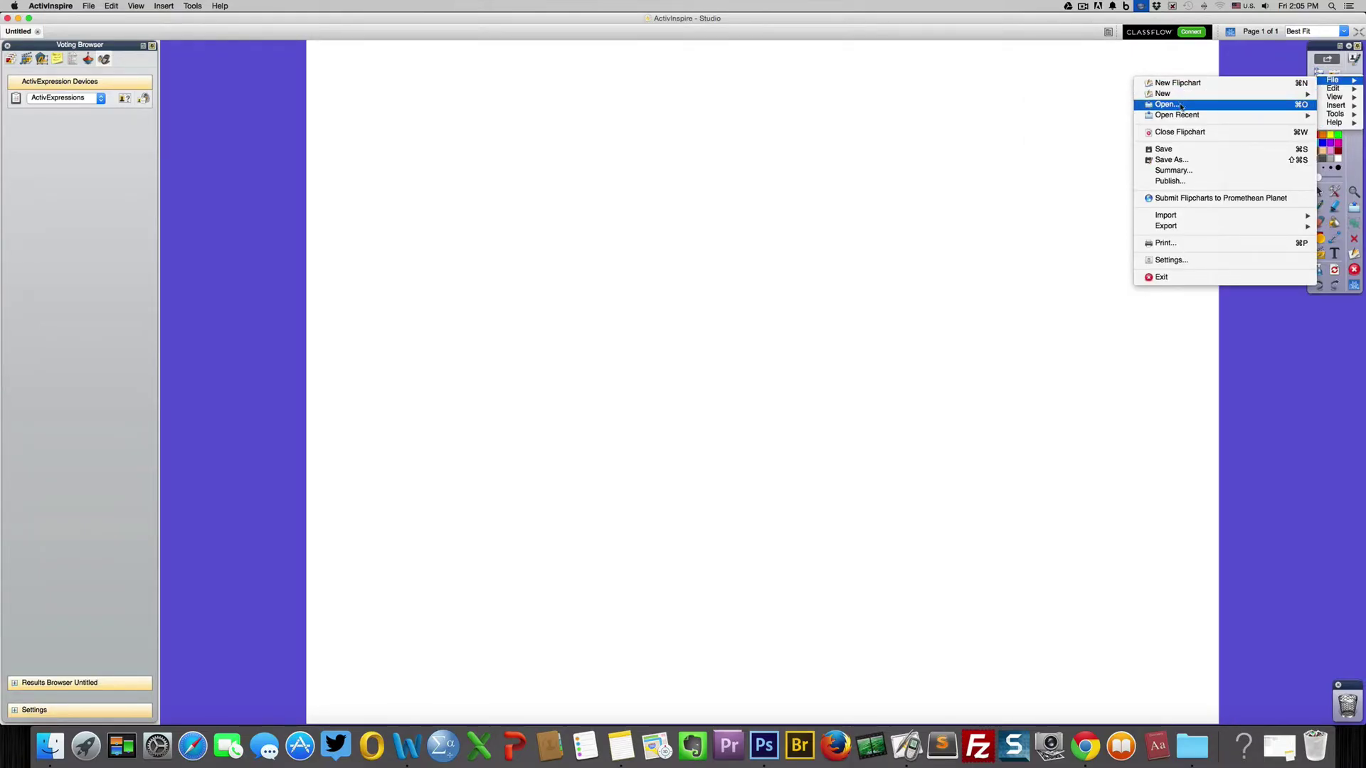
pyautogui.moveTo(1183, 116)
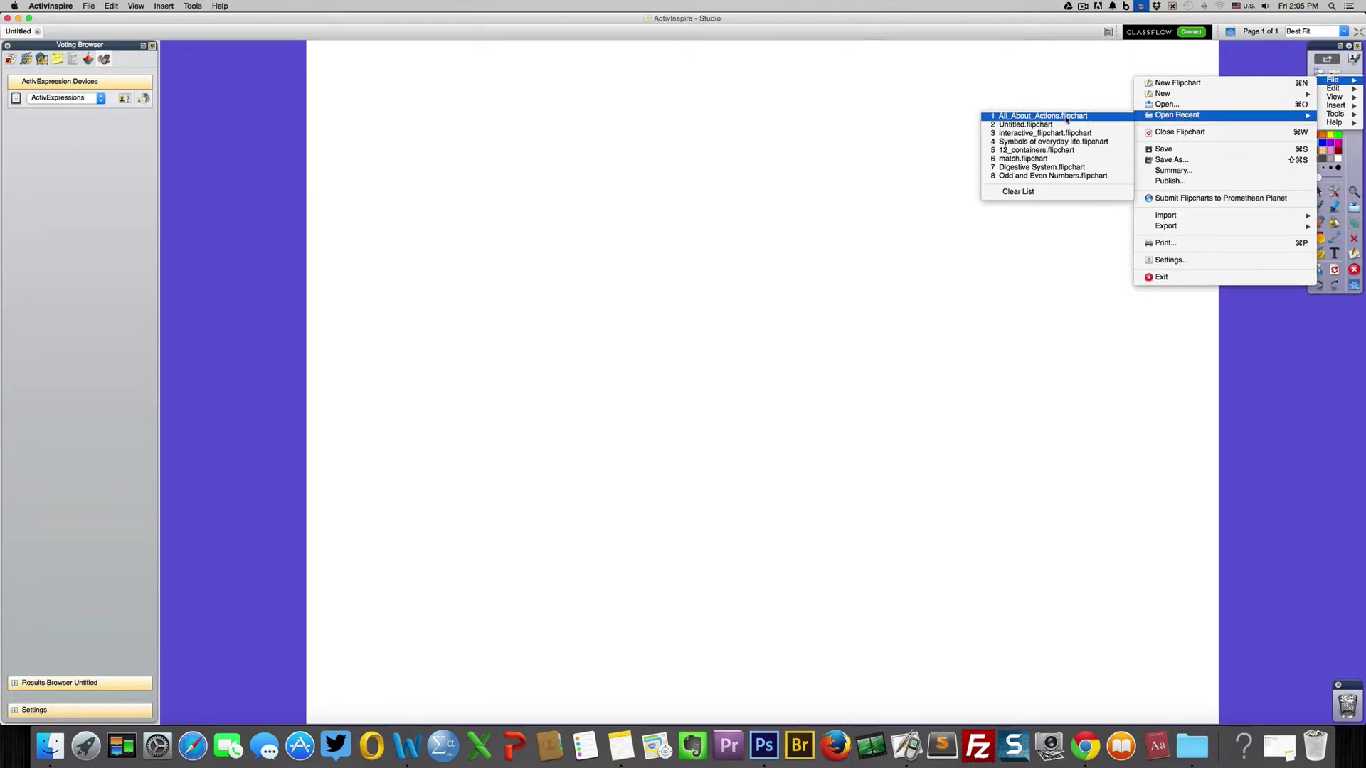
pyautogui.moveTo(1176, 216)
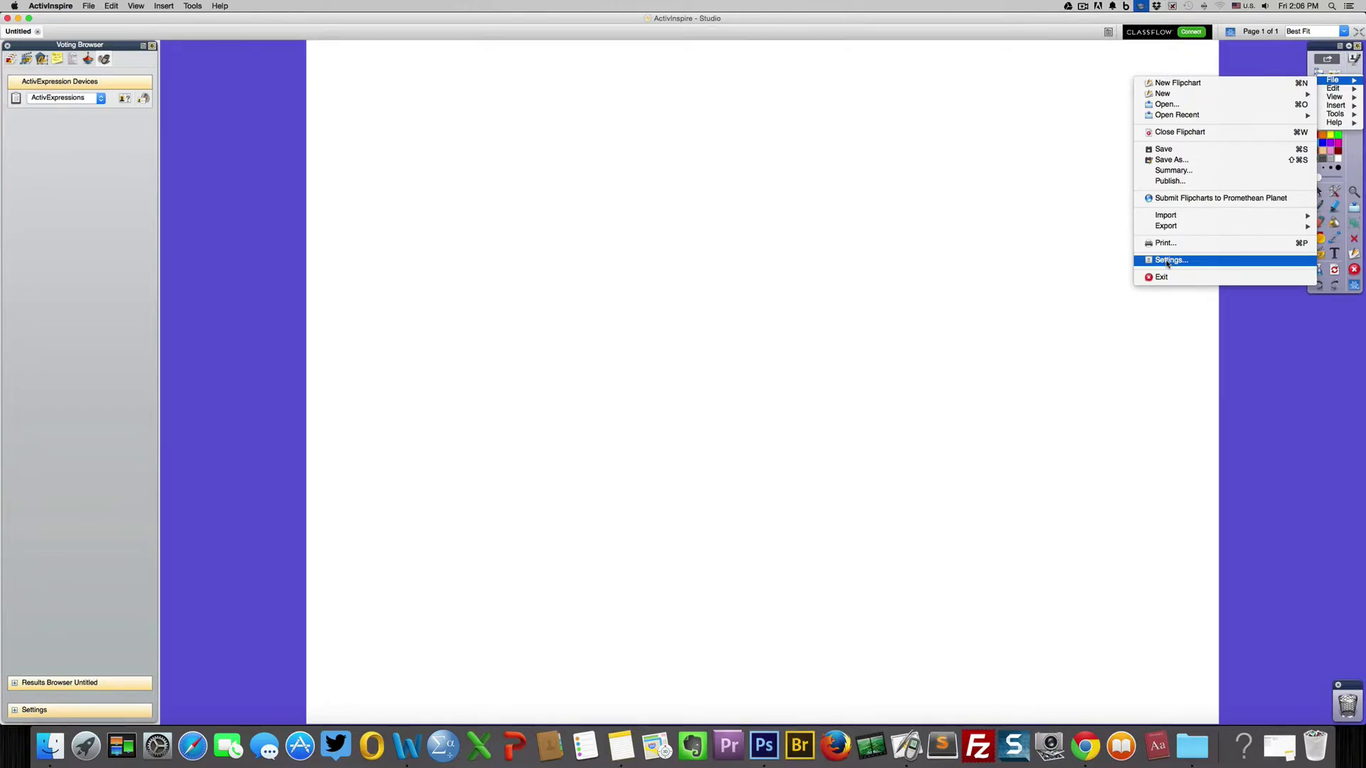
pyautogui.moveTo(1338, 90)
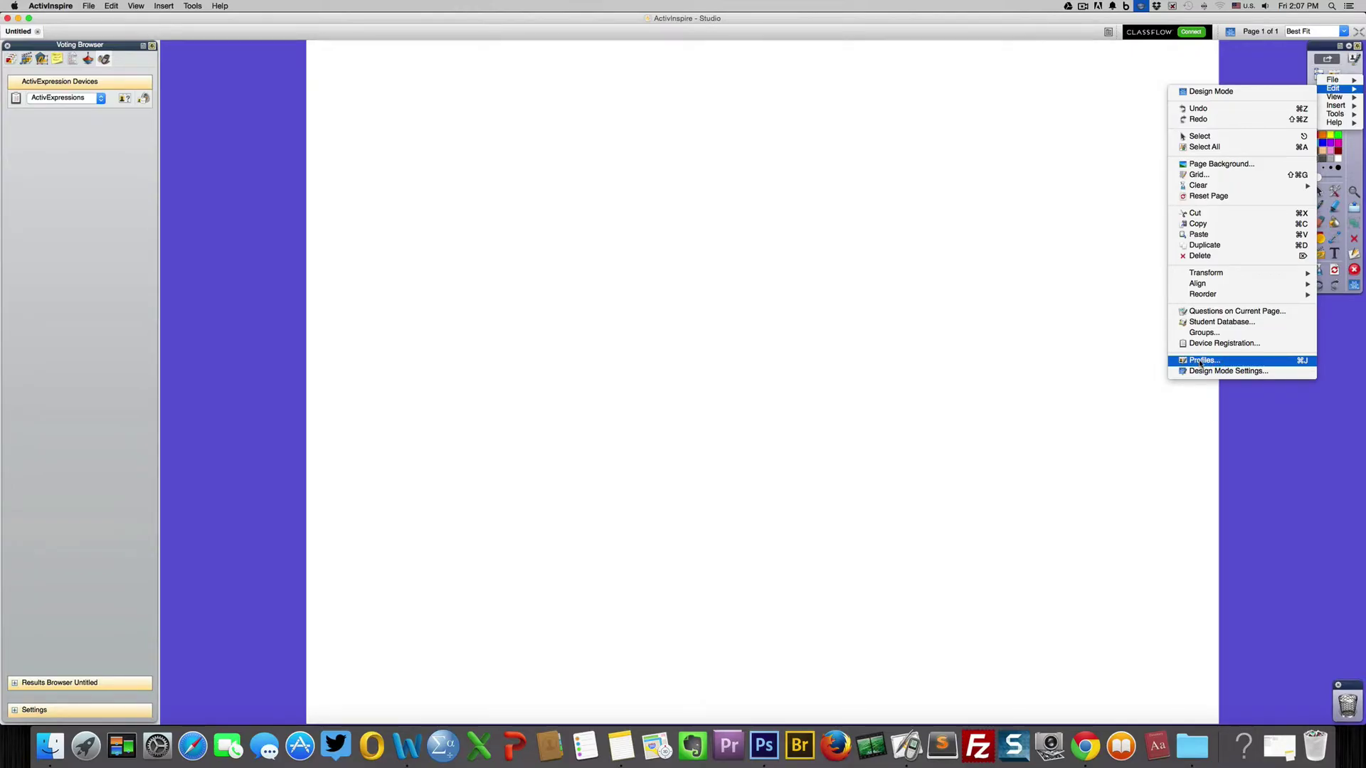
pyautogui.click(1201, 361)
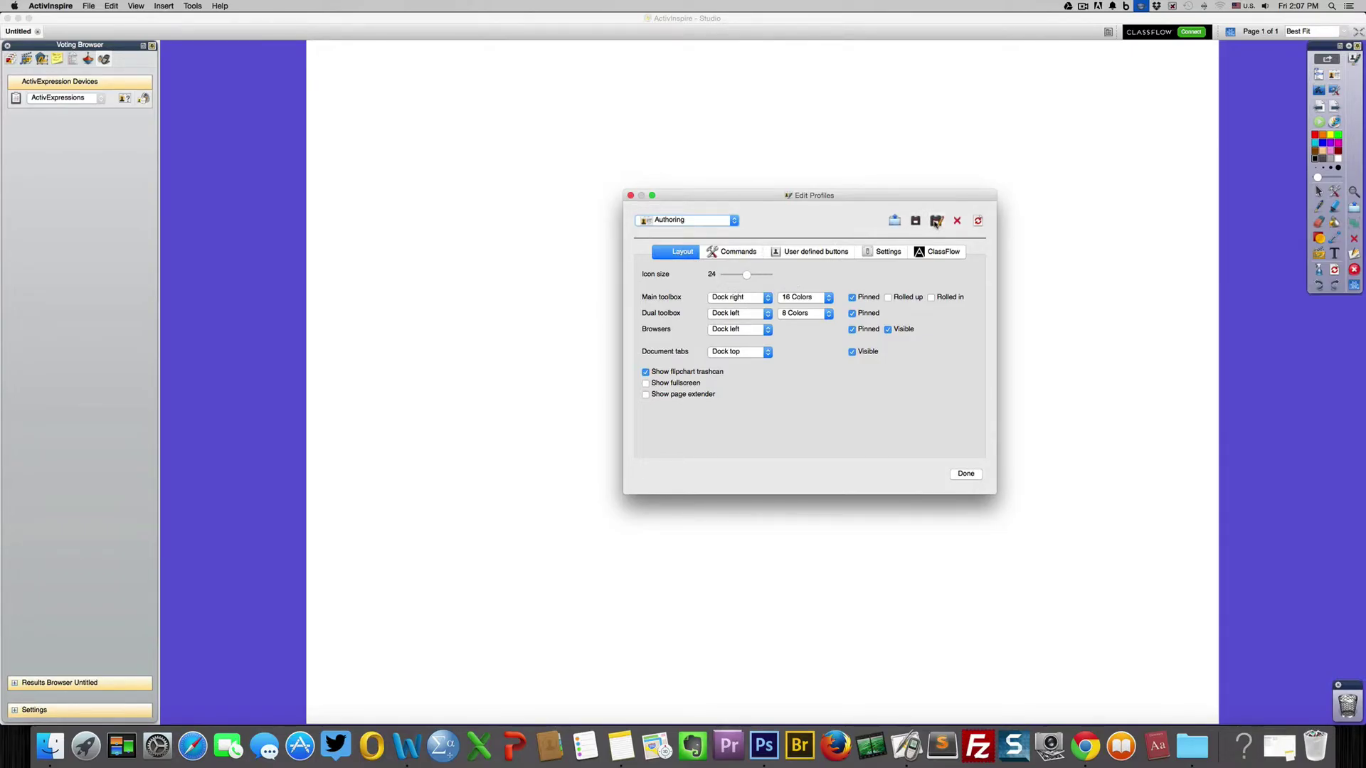
# - Show the Authoring profile's User defined buttons page, trying Program/File but leaving the type blank
pyautogui.click(799, 254)
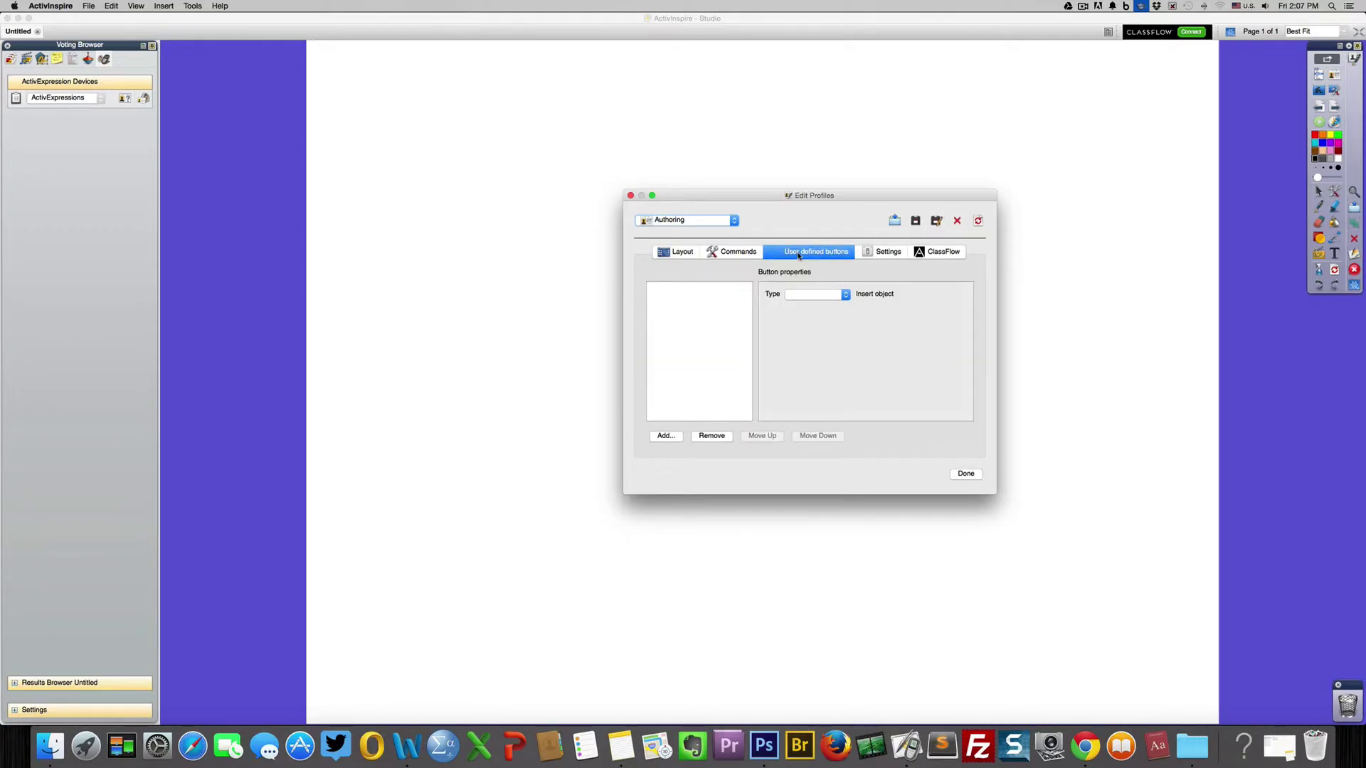
pyautogui.click(845, 298)
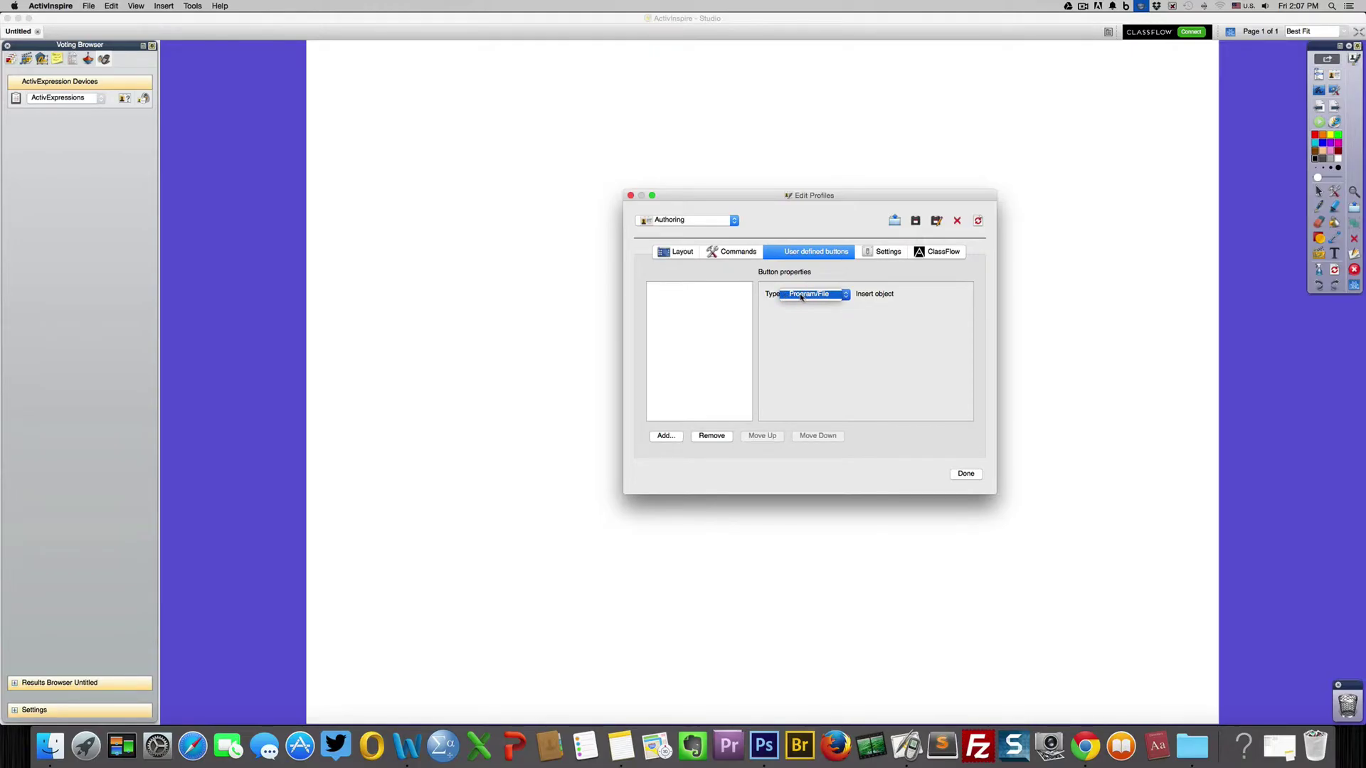
pyautogui.click(801, 297)
pyautogui.click(819, 295)
pyautogui.click(816, 297)
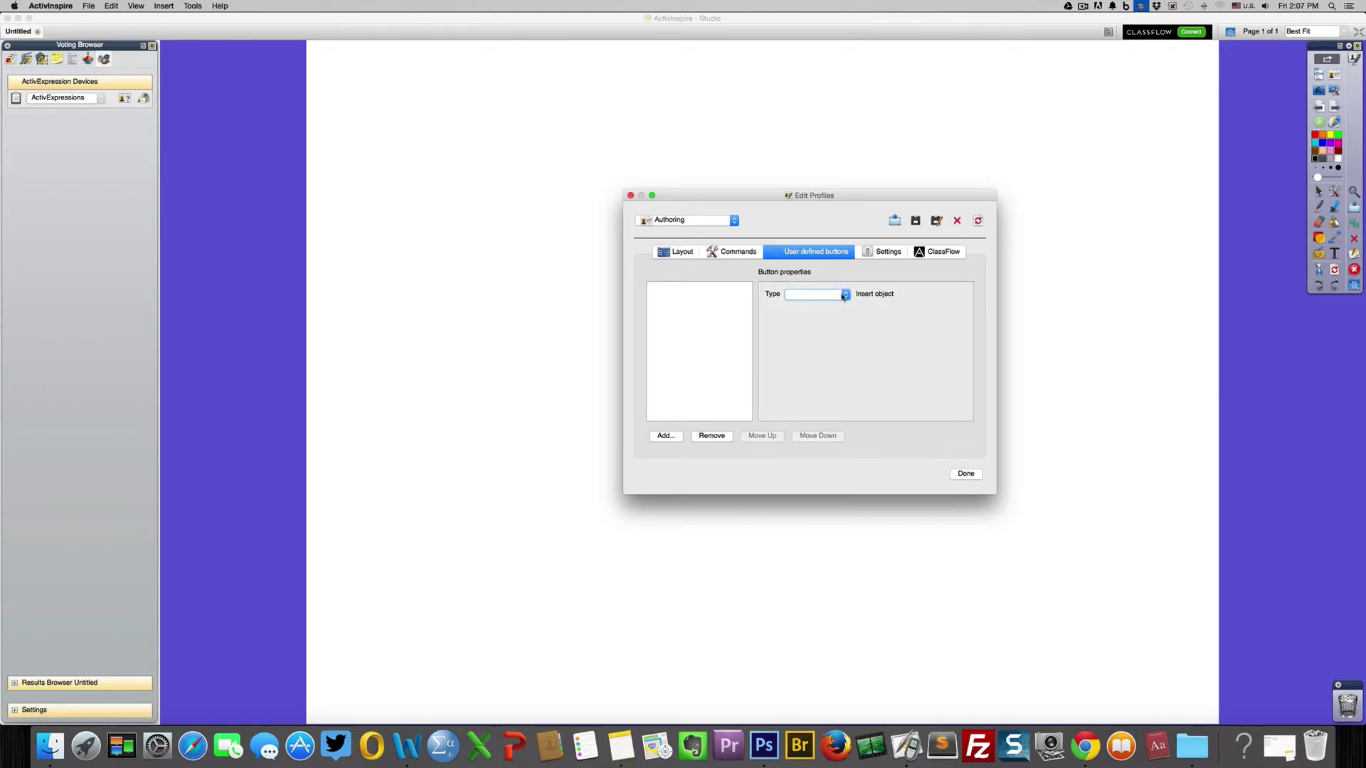
# - On the Commands tab, add Import from PDF… to the Main Toolbox
pyautogui.click(728, 254)
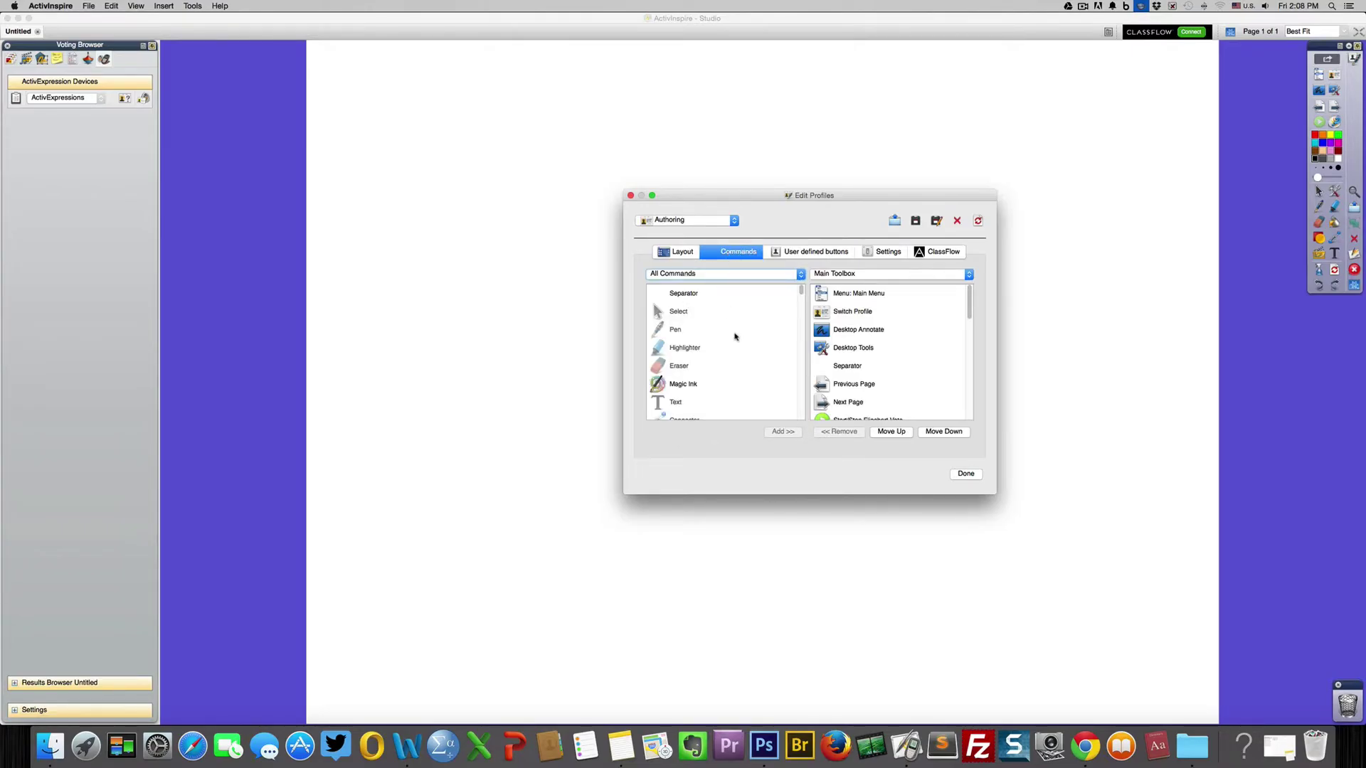
pyautogui.scroll(-5, 735, 335)
pyautogui.scroll(-5, 854, 370)
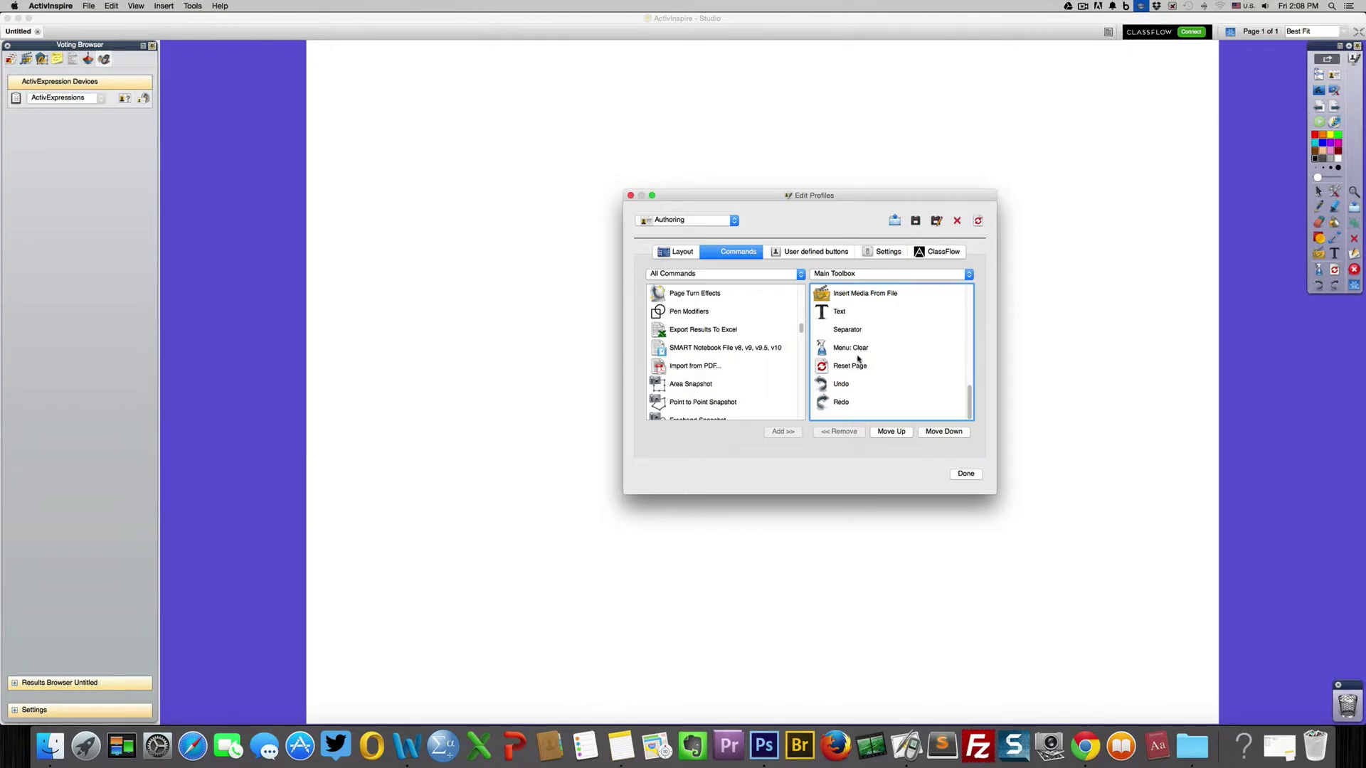
pyautogui.scroll(10, 858, 359)
pyautogui.scroll(1, 682, 367)
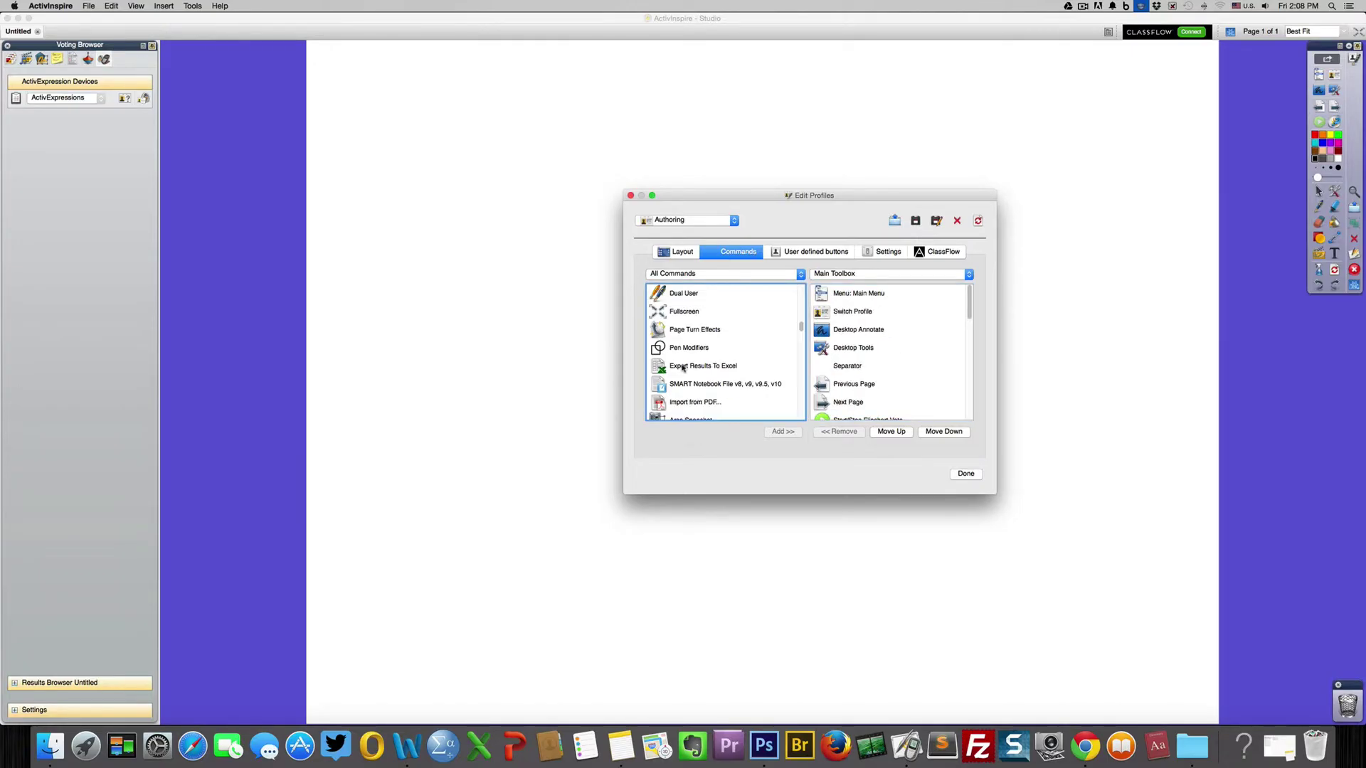
pyautogui.click(677, 404)
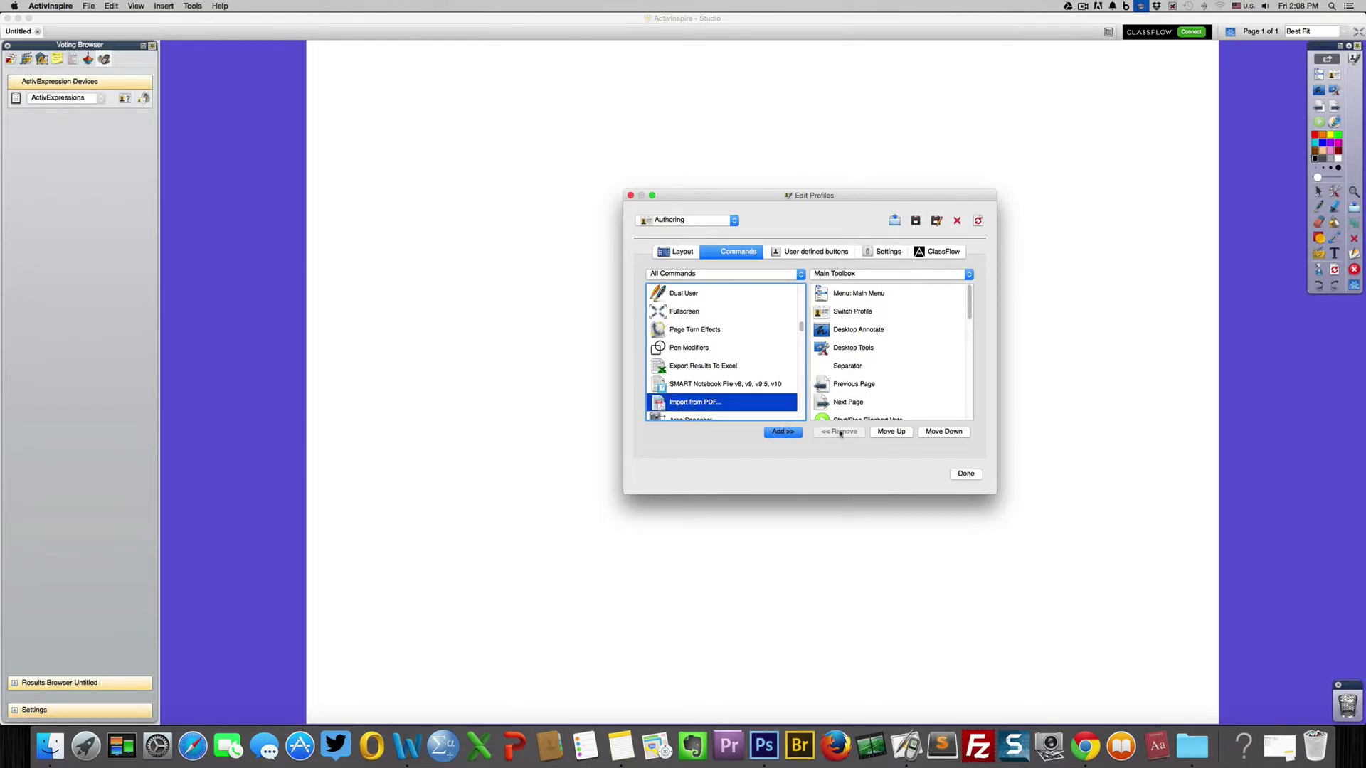
pyautogui.click(781, 433)
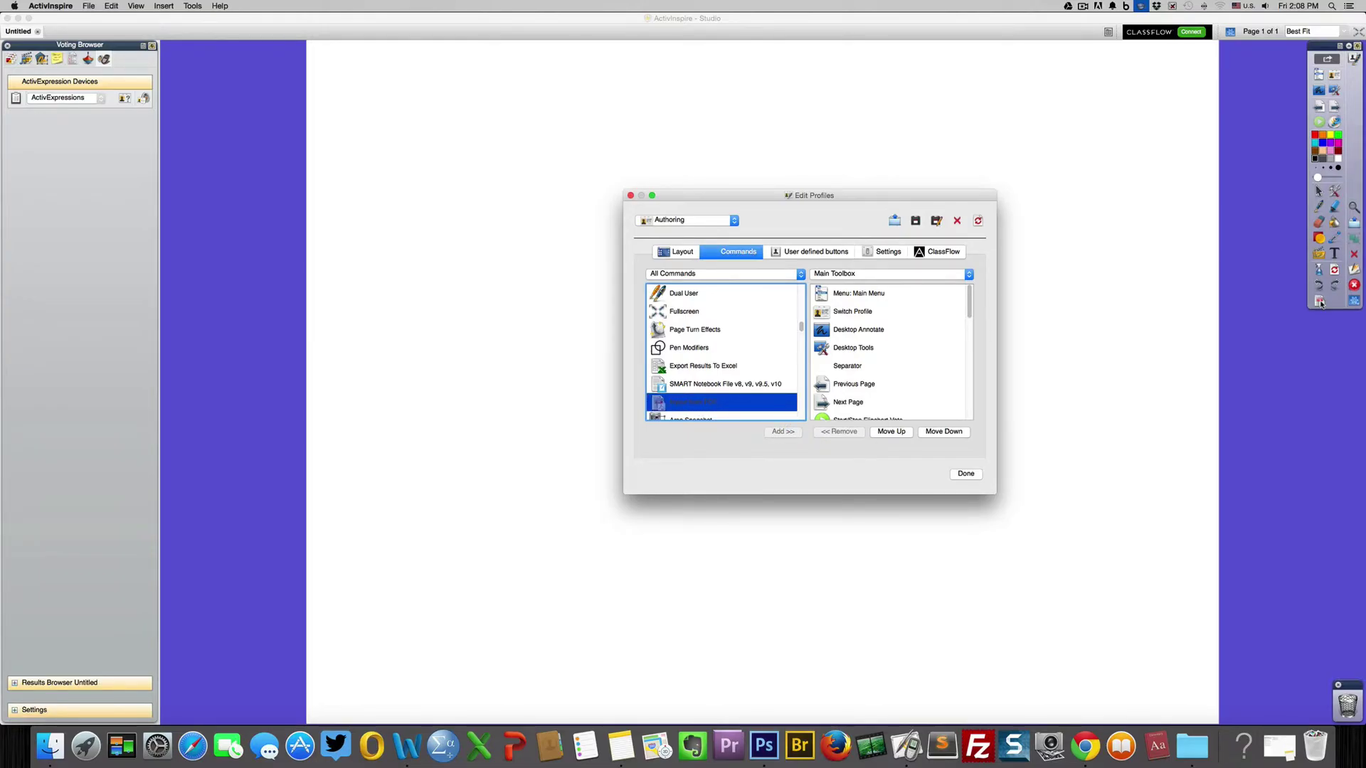
# - Find Handwriting Recognition in All Commands and add it to the Main Toolbox
pyautogui.click(680, 369)
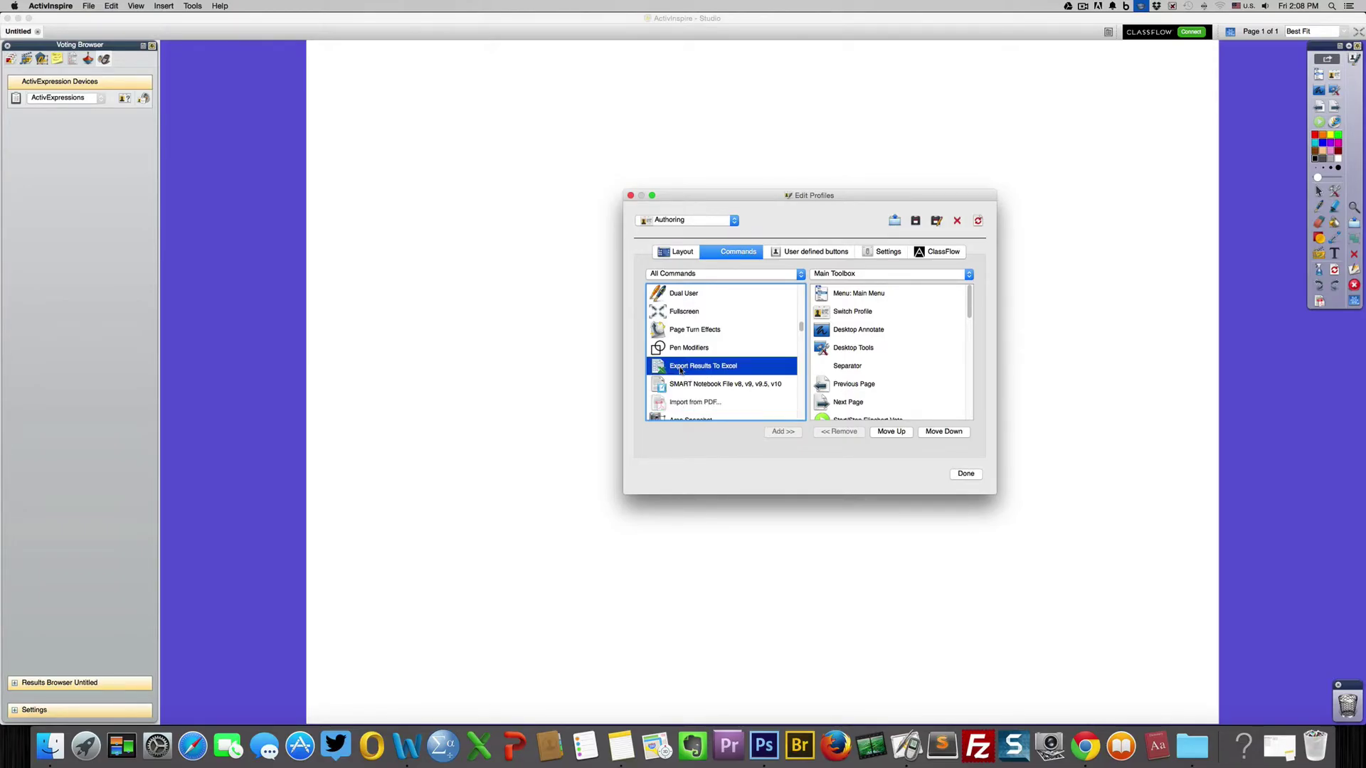
pyautogui.scroll(-3, 695, 373)
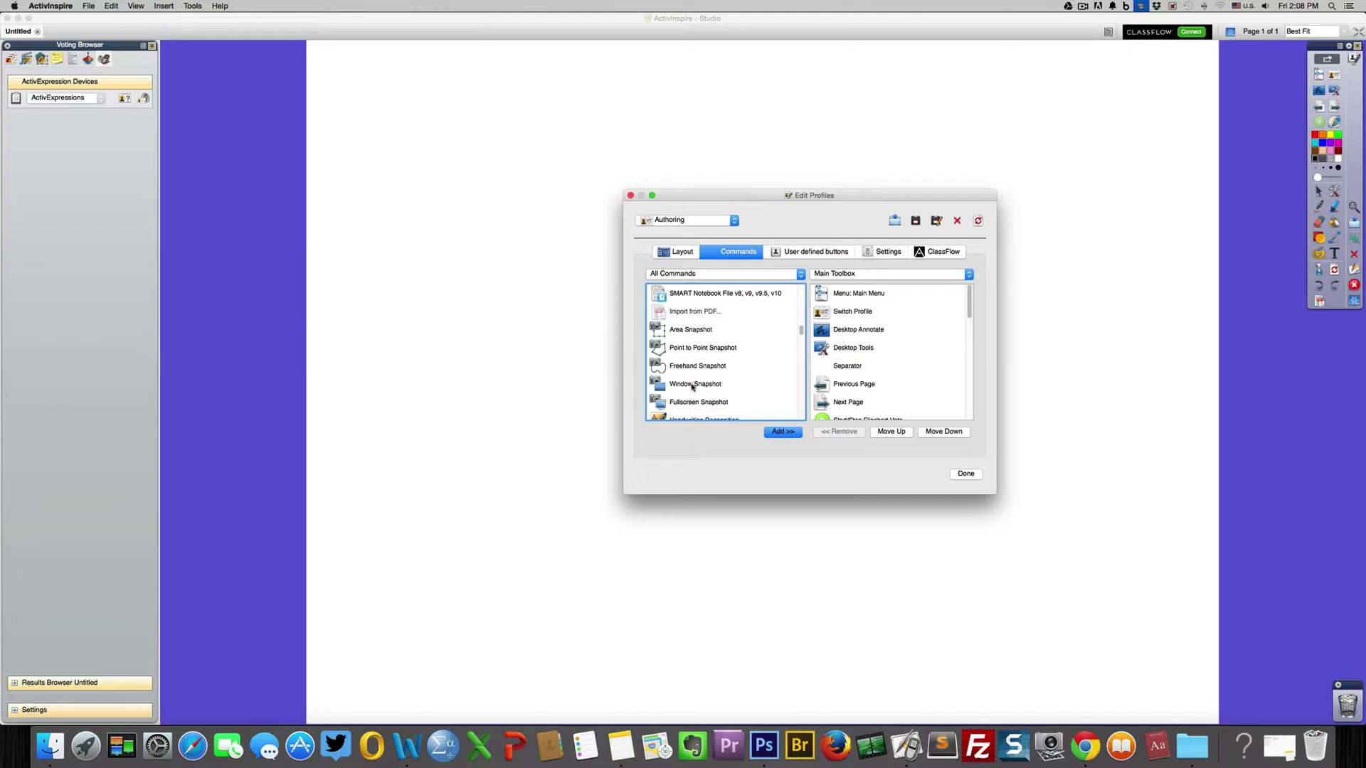
pyautogui.click(692, 386)
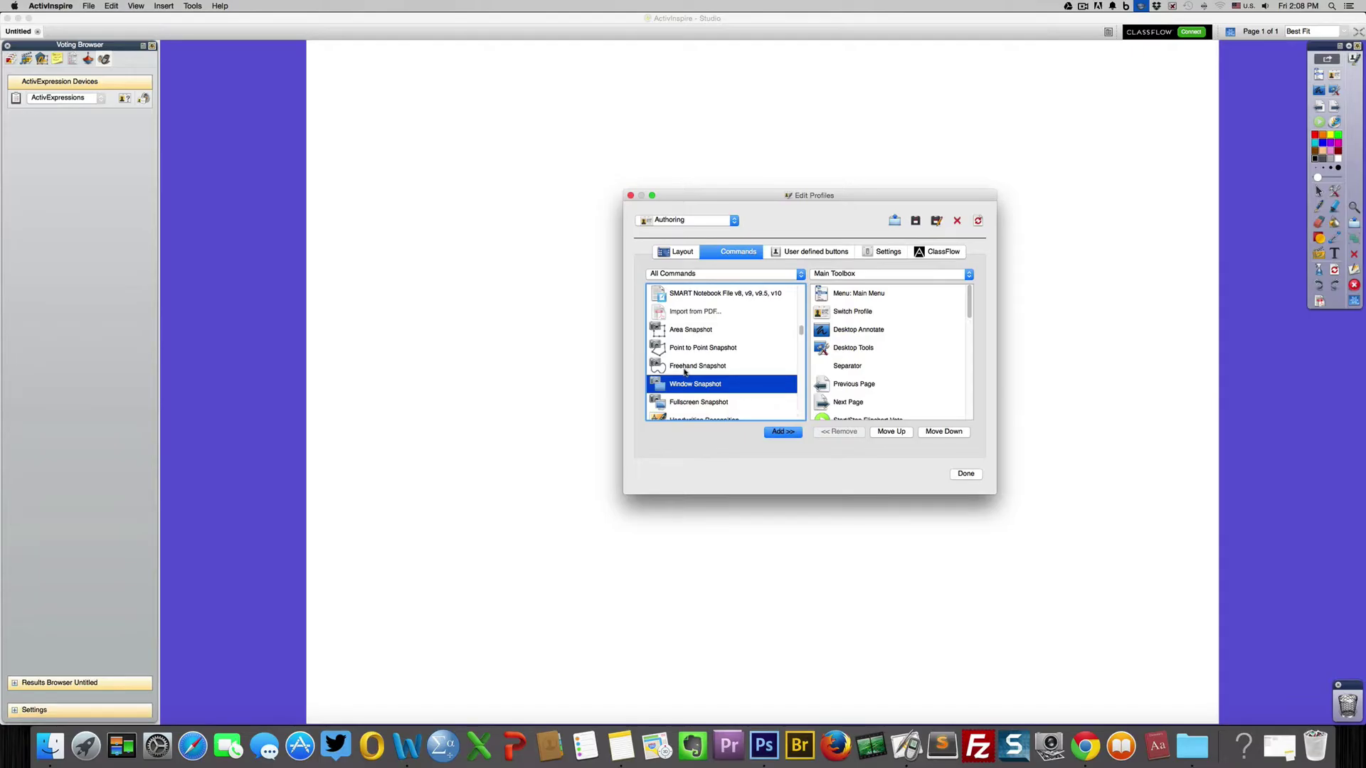
pyautogui.scroll(-3, 684, 372)
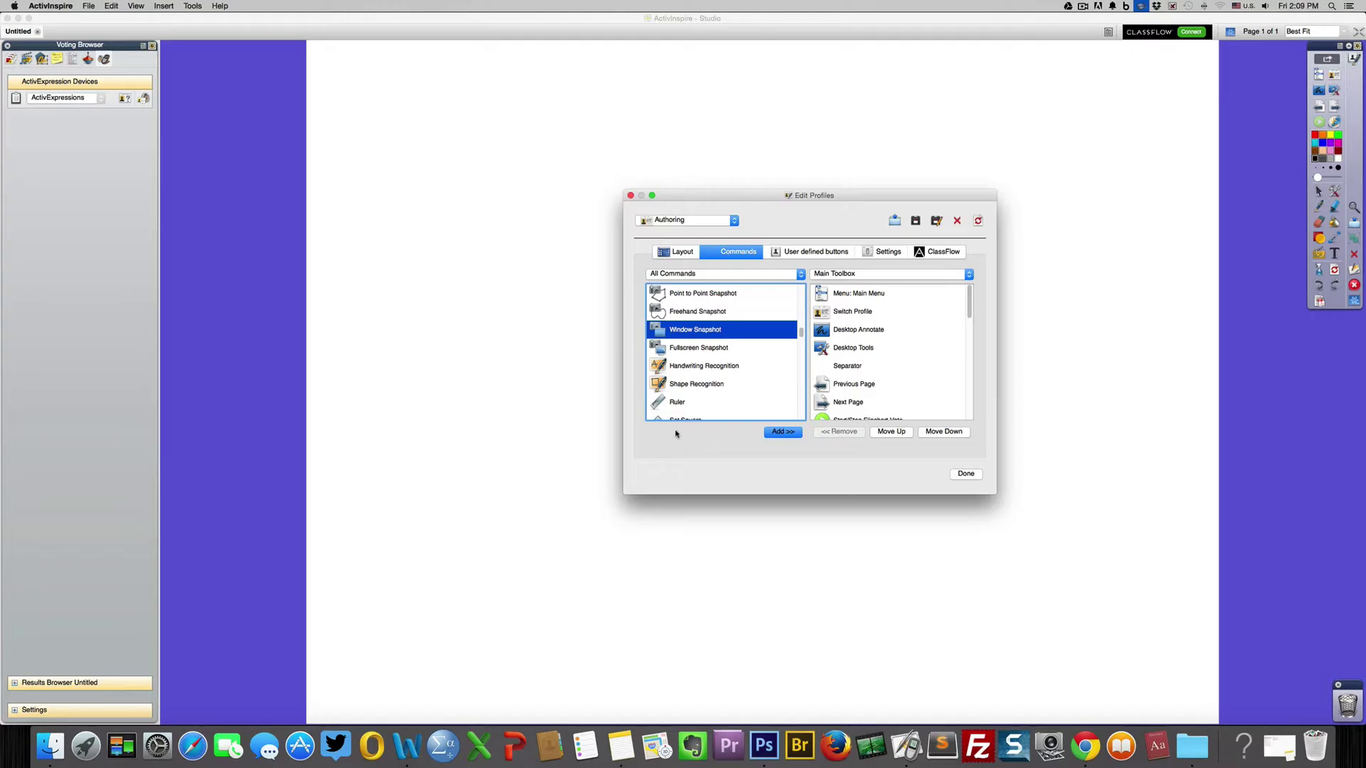
pyautogui.click(694, 367)
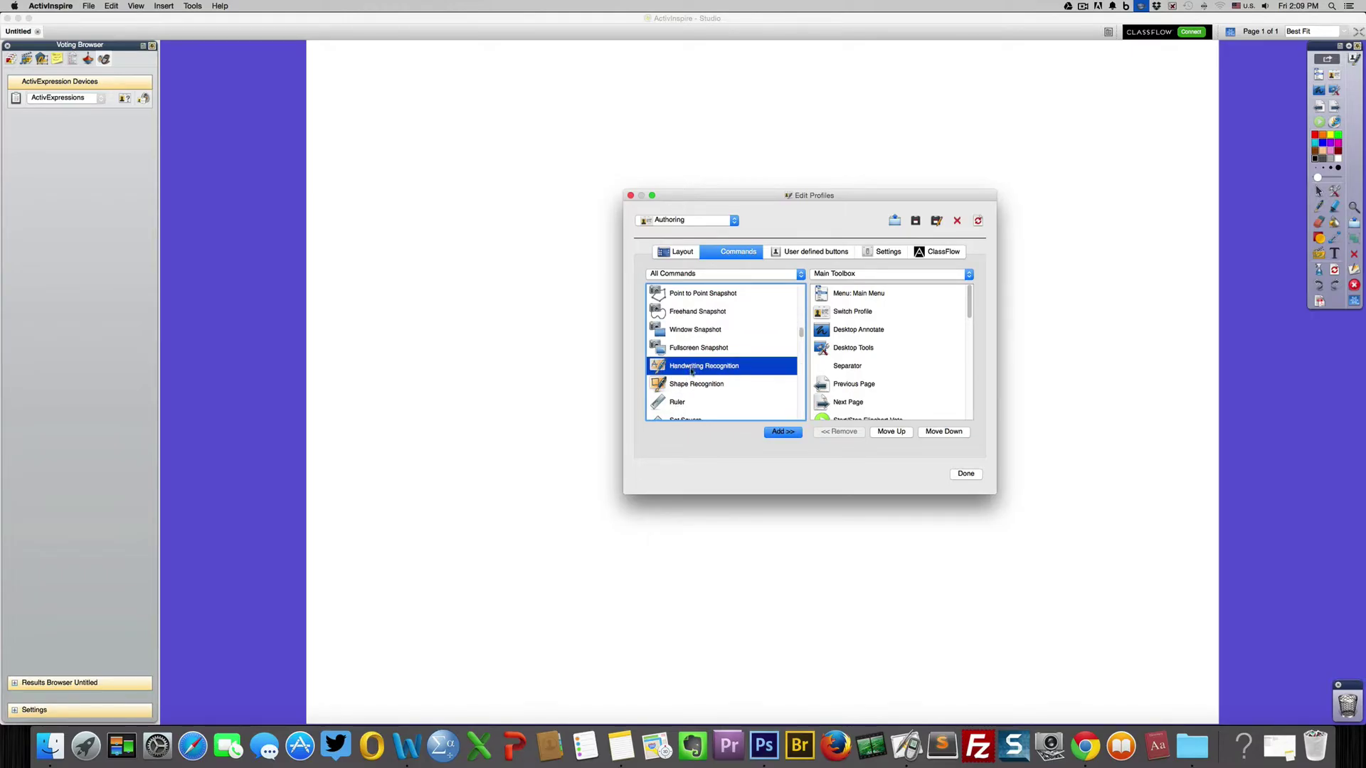
pyautogui.click(783, 436)
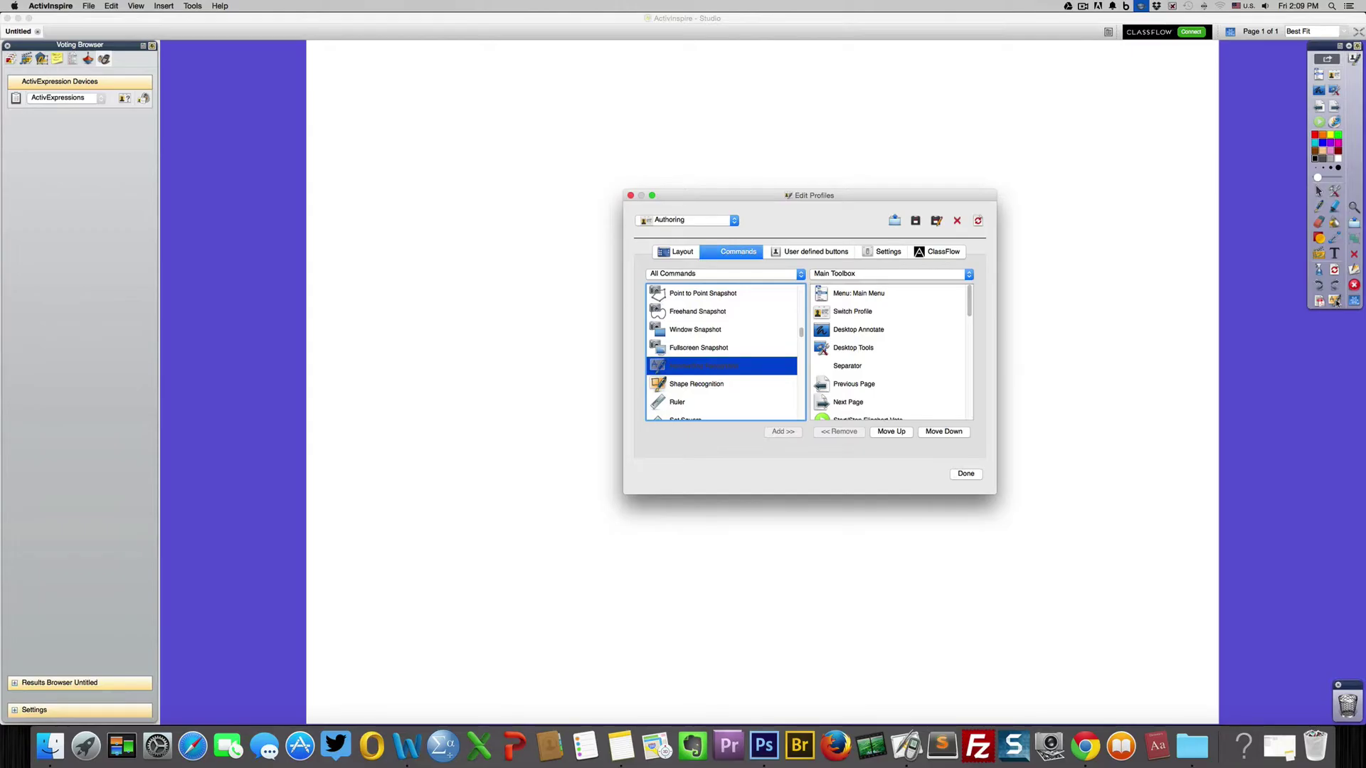
pyautogui.moveTo(970, 311); pyautogui.dragTo(969, 411)
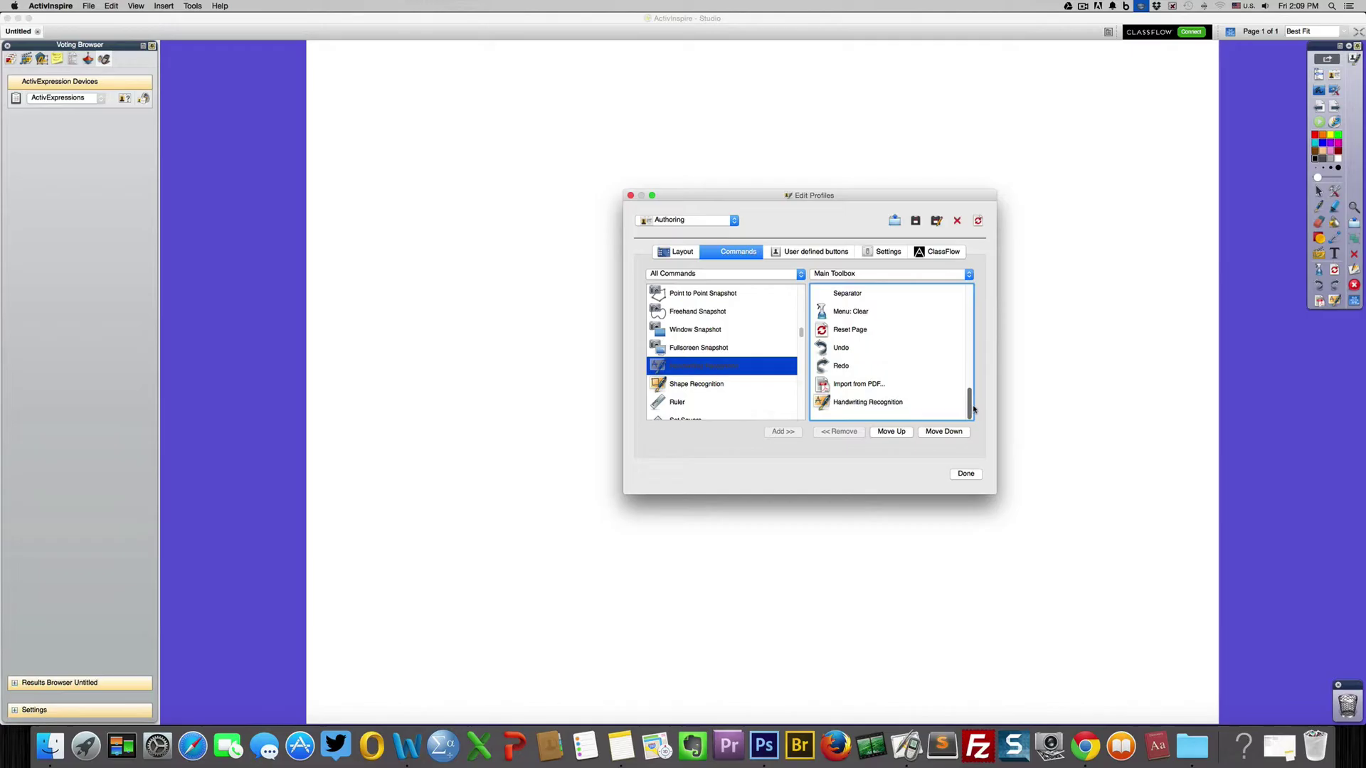
# - Remove Import from PDF from the Main Toolbox and scroll through All Commands
pyautogui.click(844, 388)
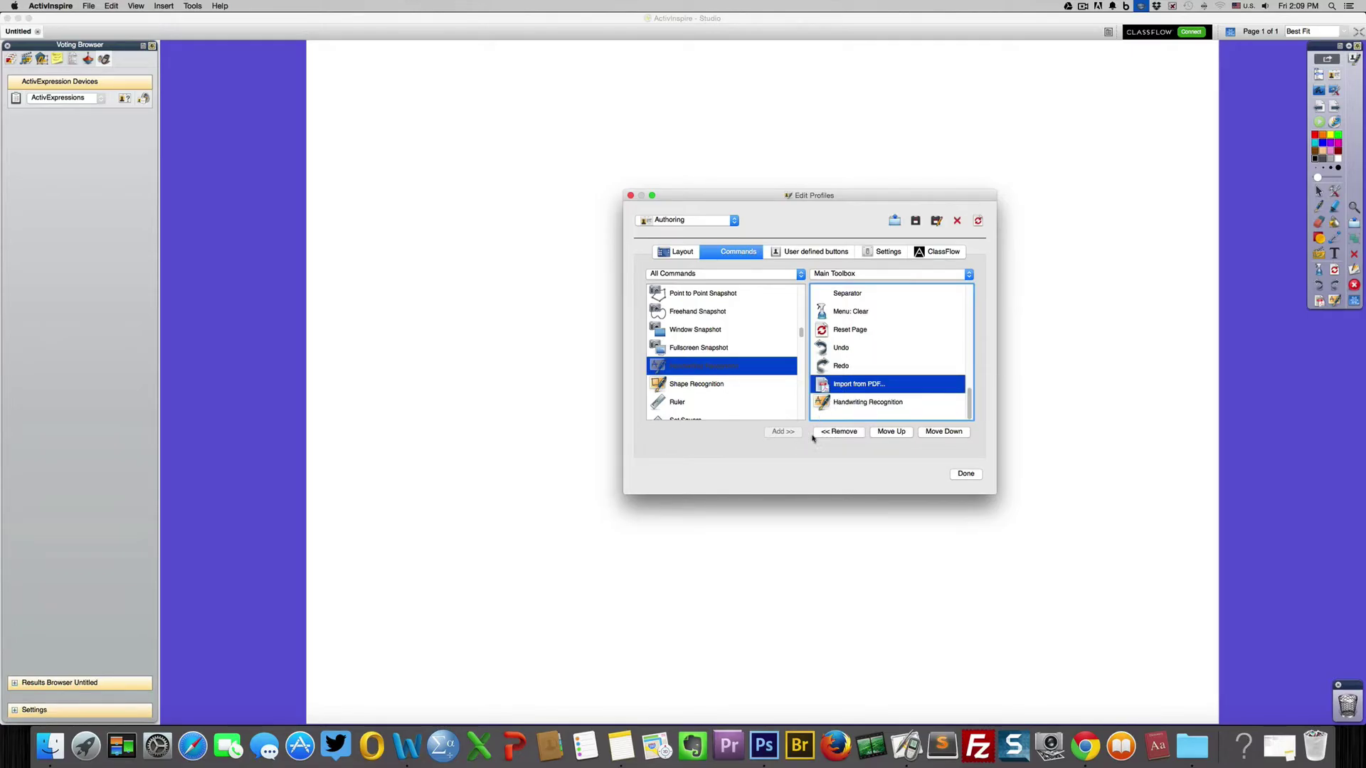
pyautogui.click(834, 432)
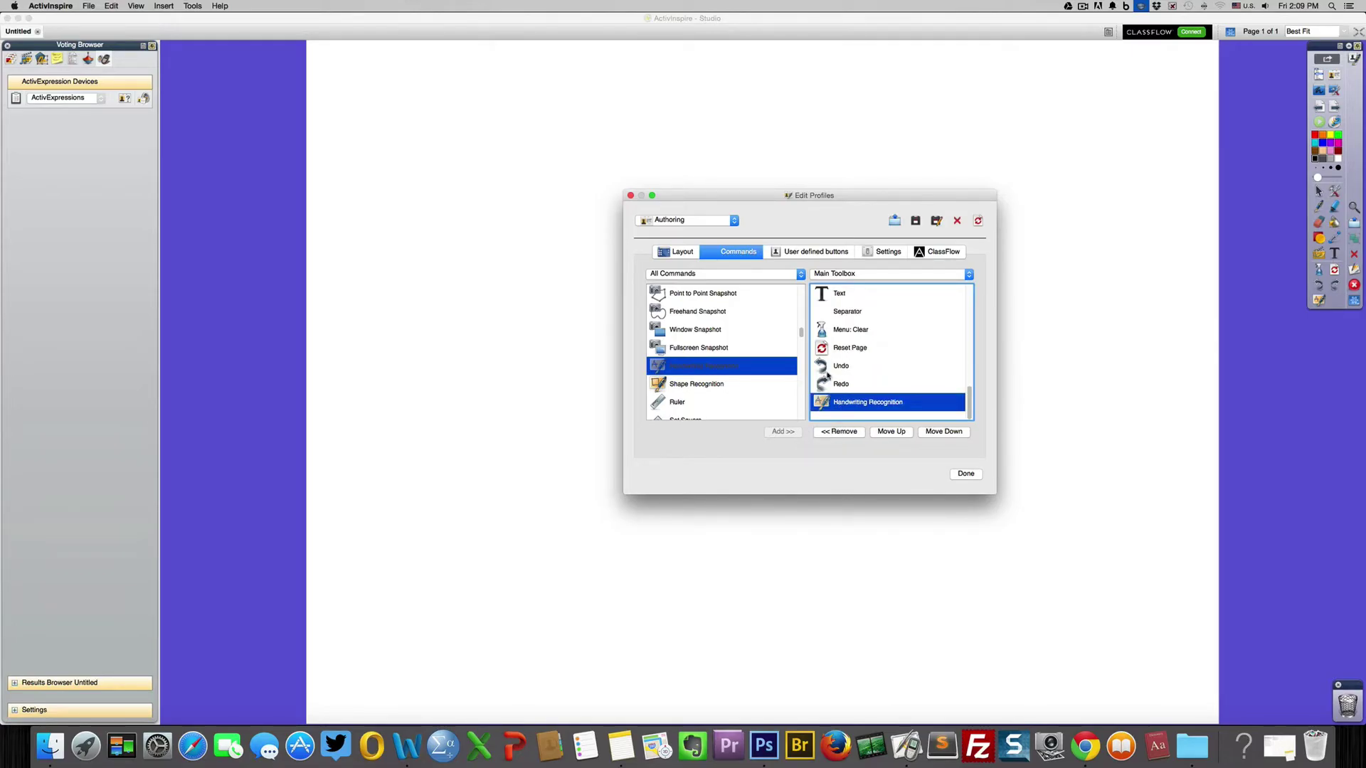
pyautogui.click(674, 404)
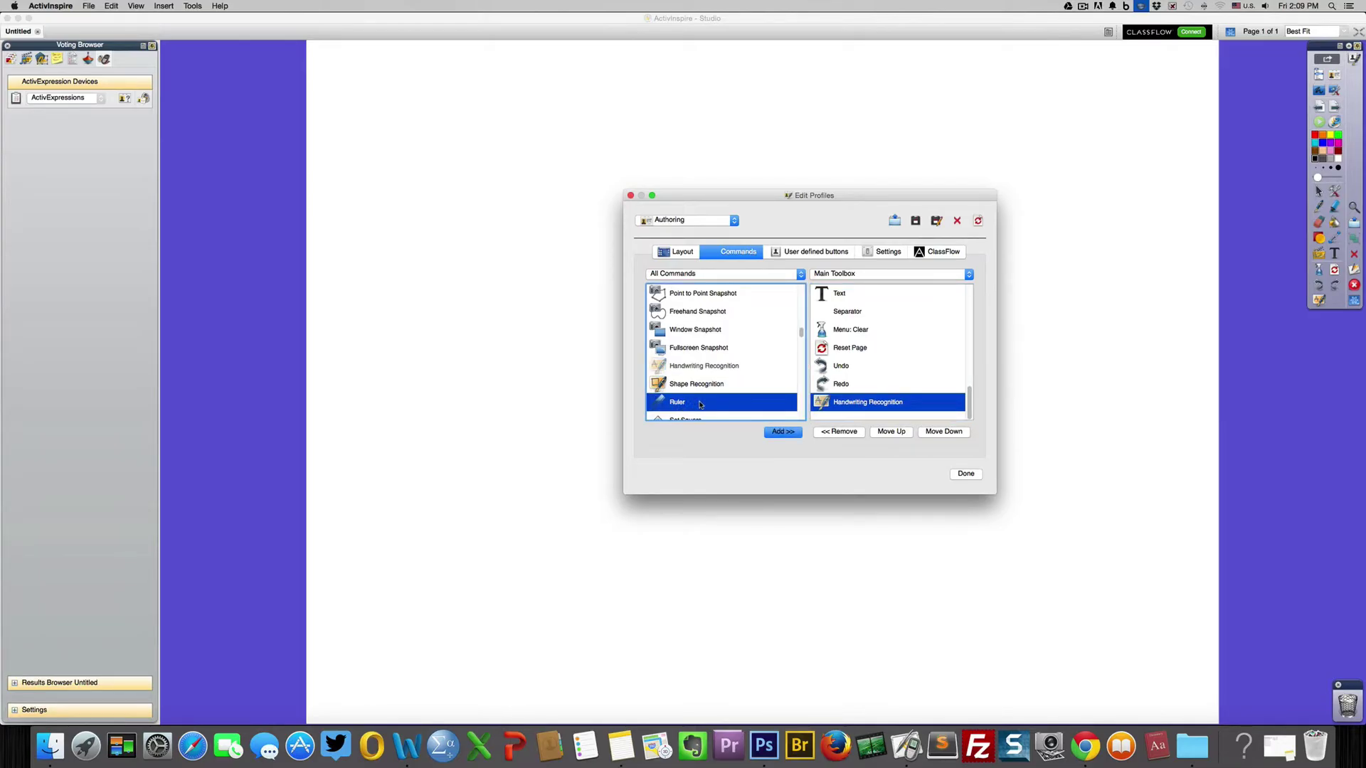
pyautogui.scroll(-1, 700, 404)
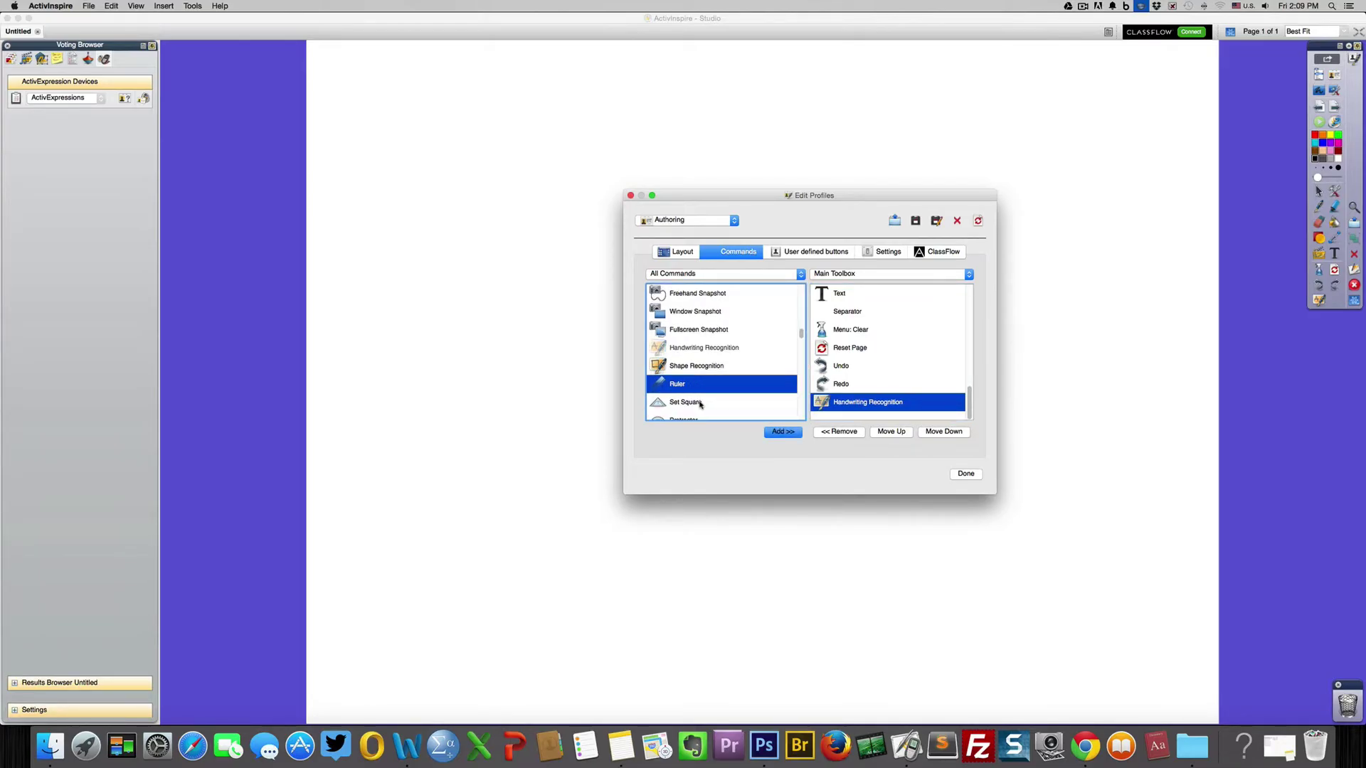
pyautogui.scroll(-2, 700, 404)
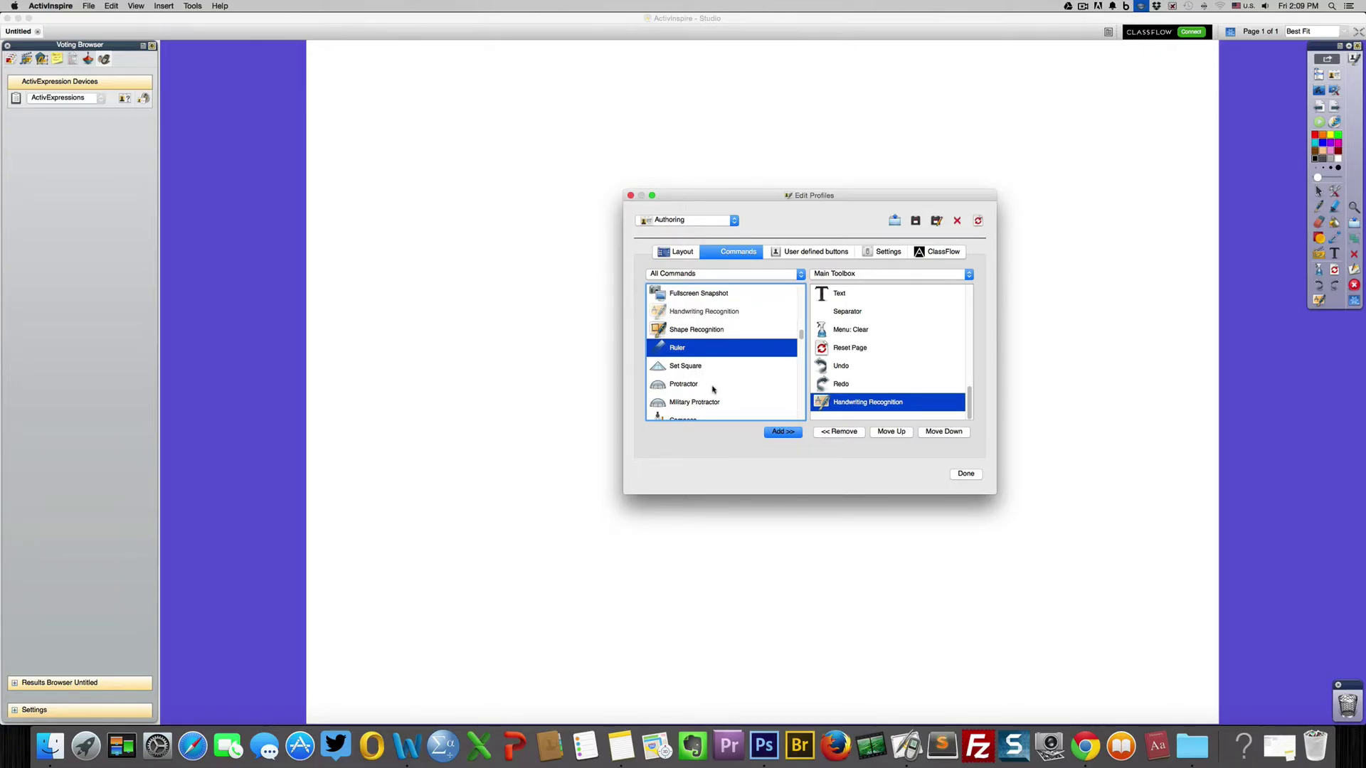
pyautogui.scroll(-3, 686, 407)
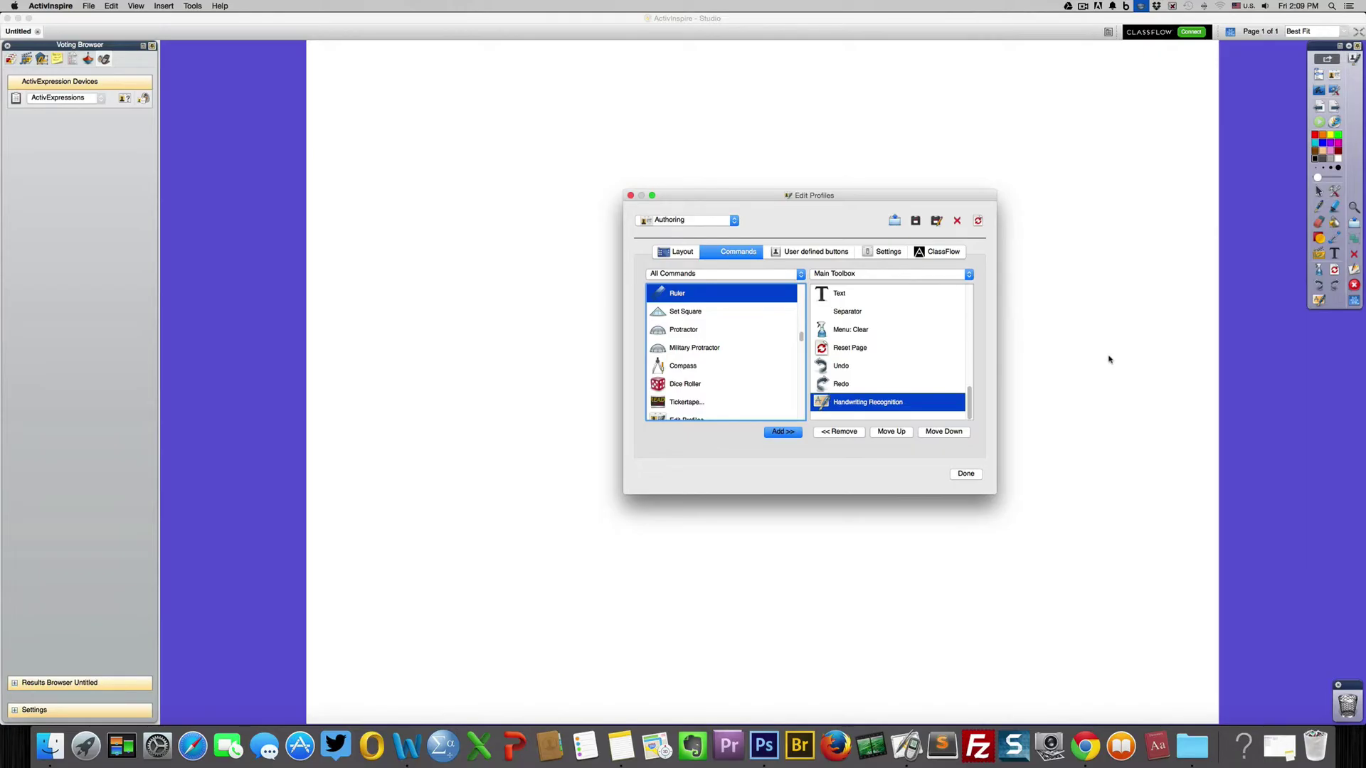
# - Keep Main Toolbox selected and add Tickertape... to it
pyautogui.click(969, 274)
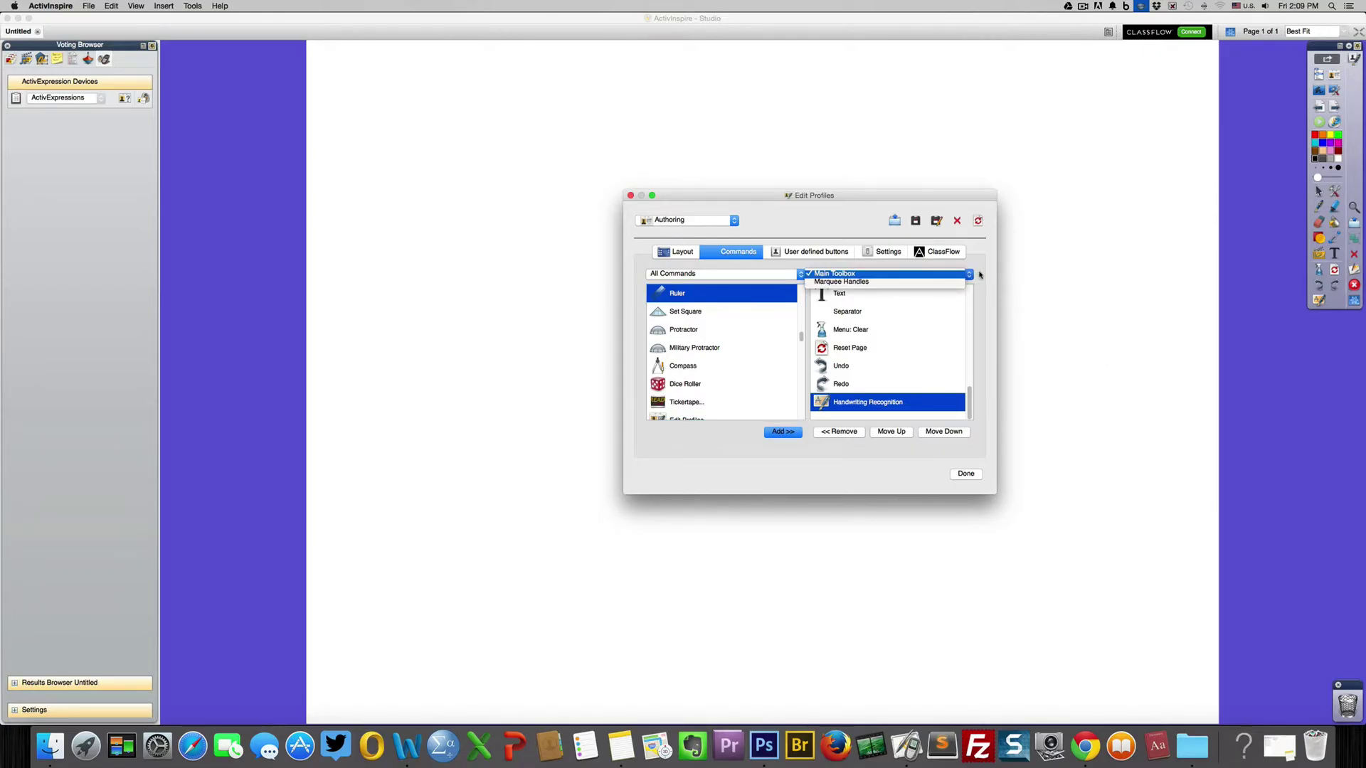
pyautogui.click(979, 274)
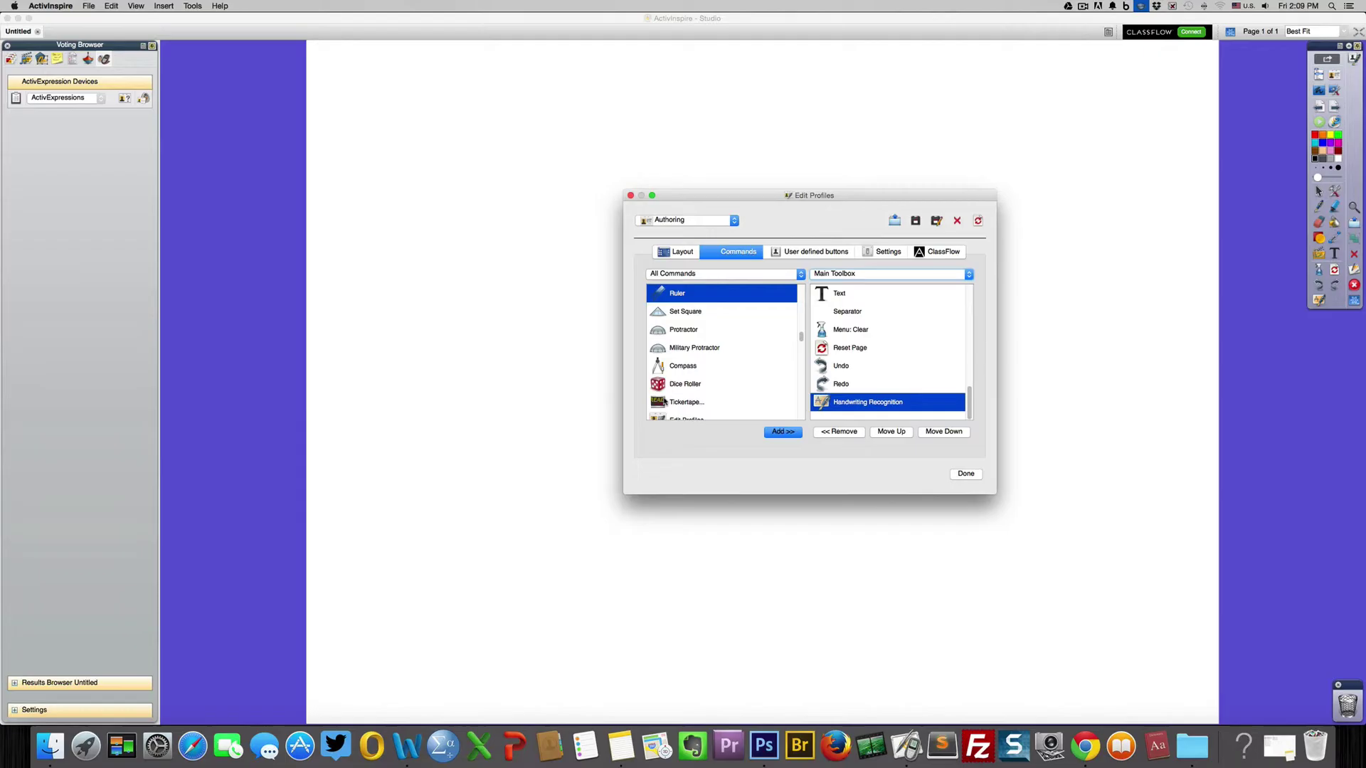
pyautogui.click(661, 403)
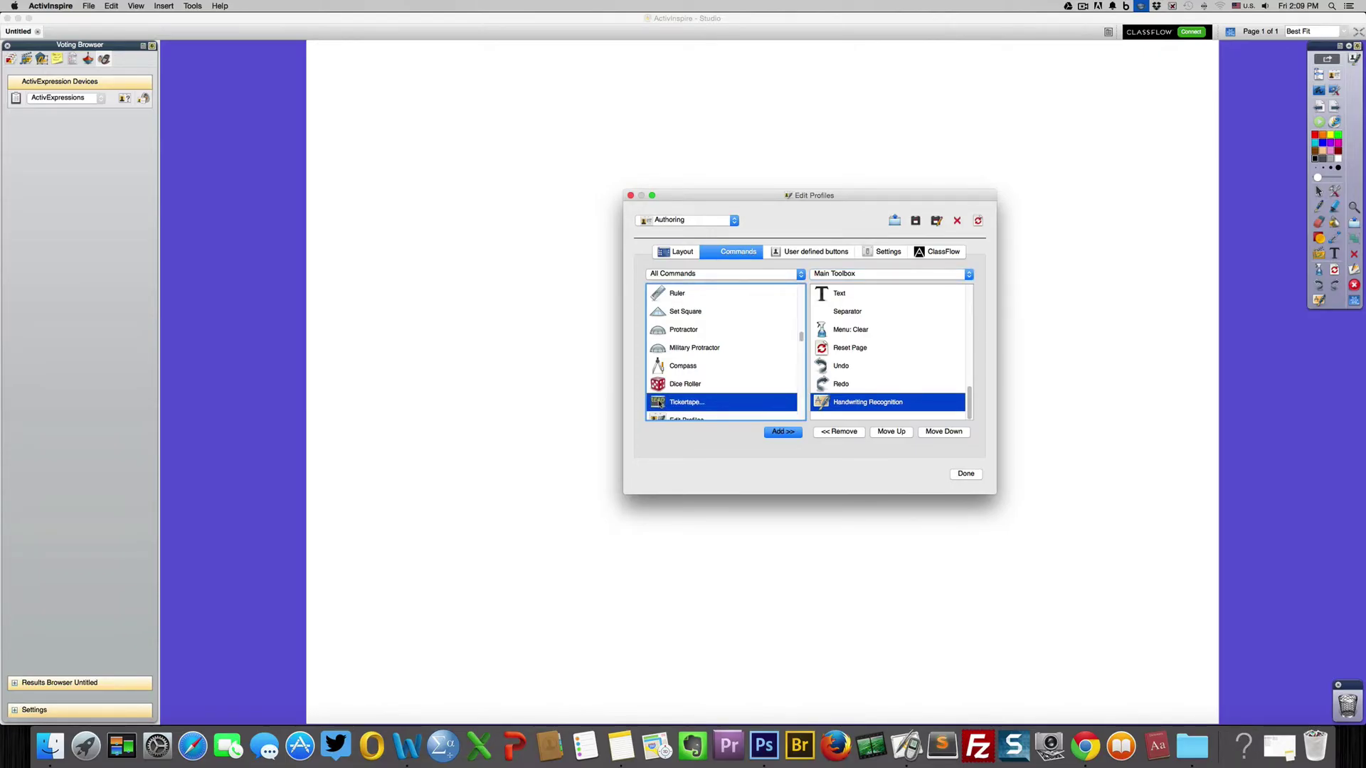
pyautogui.click(783, 432)
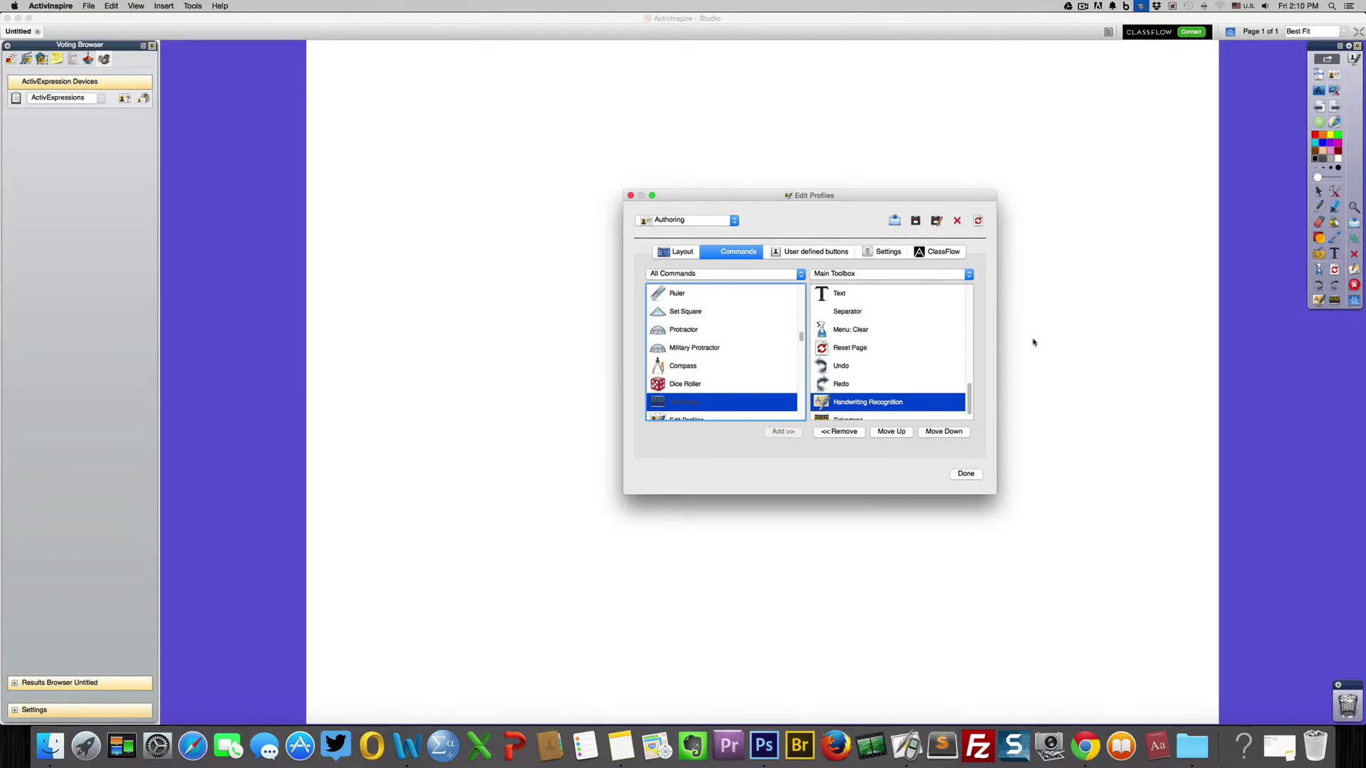
pyautogui.scroll(-1, 819, 374)
pyautogui.scroll(-2, 739, 380)
pyautogui.scroll(-4, 739, 379)
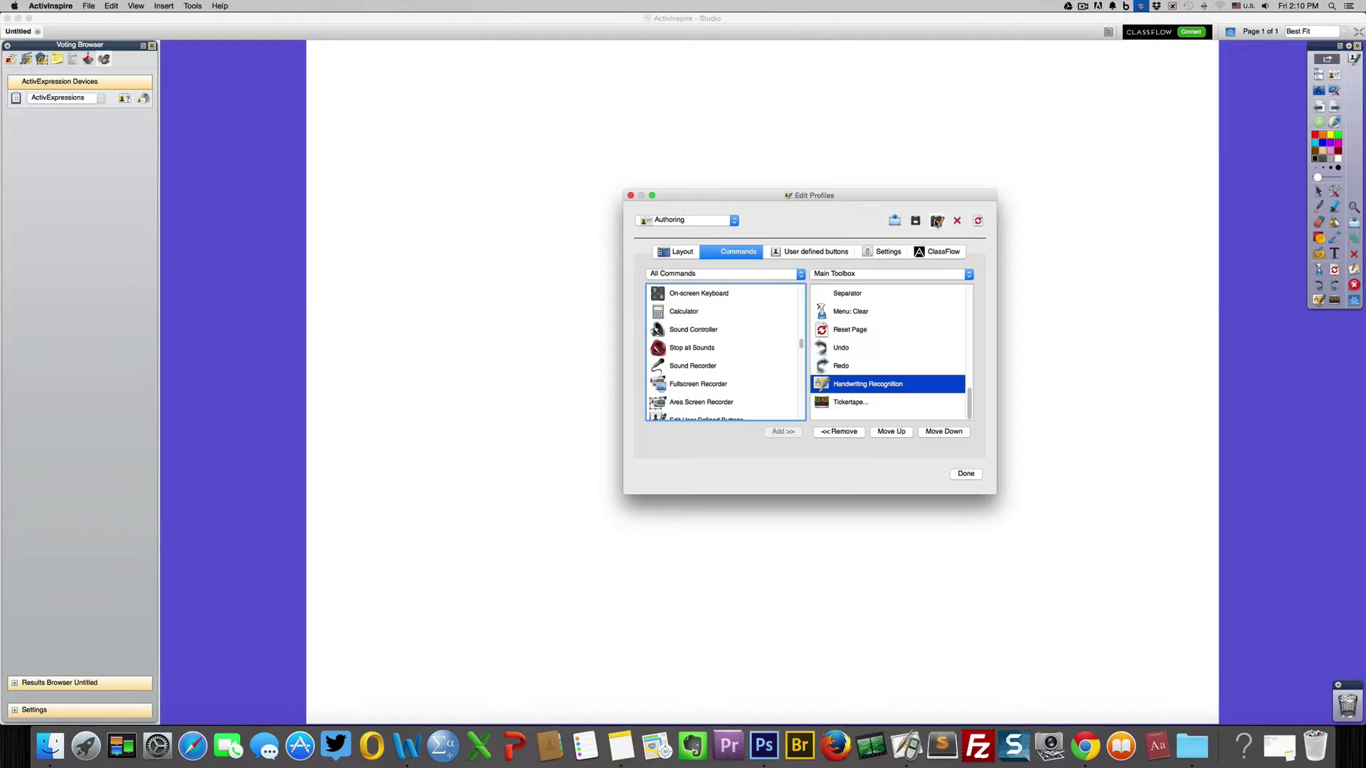
# - Save the customised profile as 'Demo' and close the Edit Profiles dialog
pyautogui.click(936, 221)
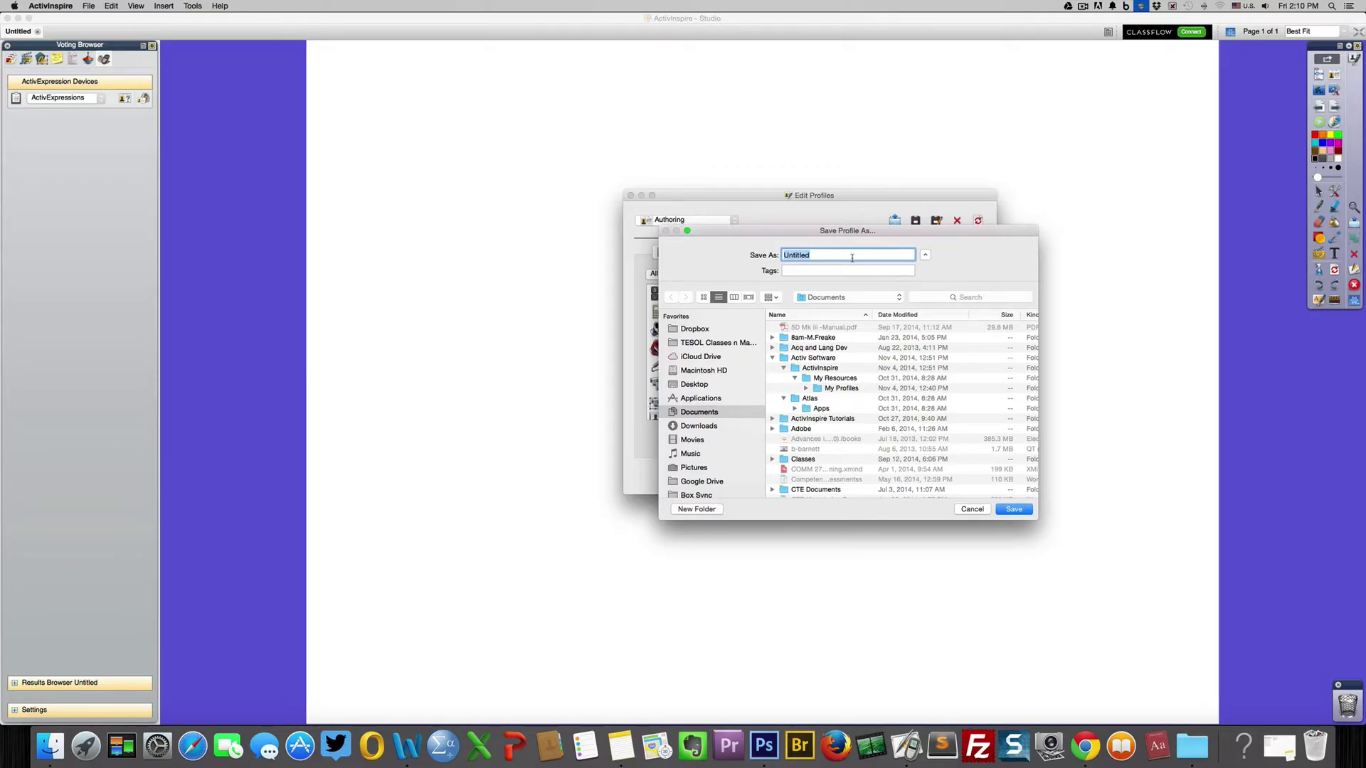
pyautogui.write('Demo')
pyautogui.click(1013, 509)
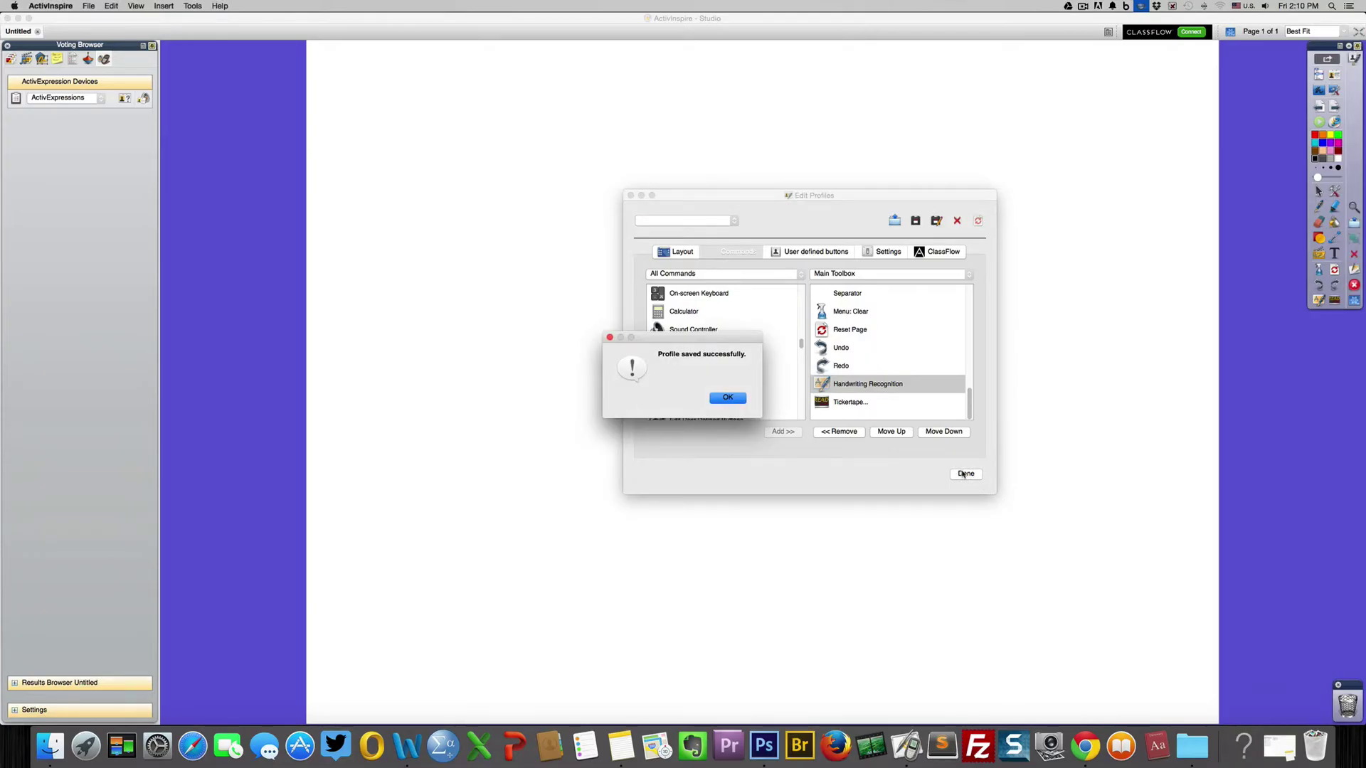
pyautogui.click(728, 398)
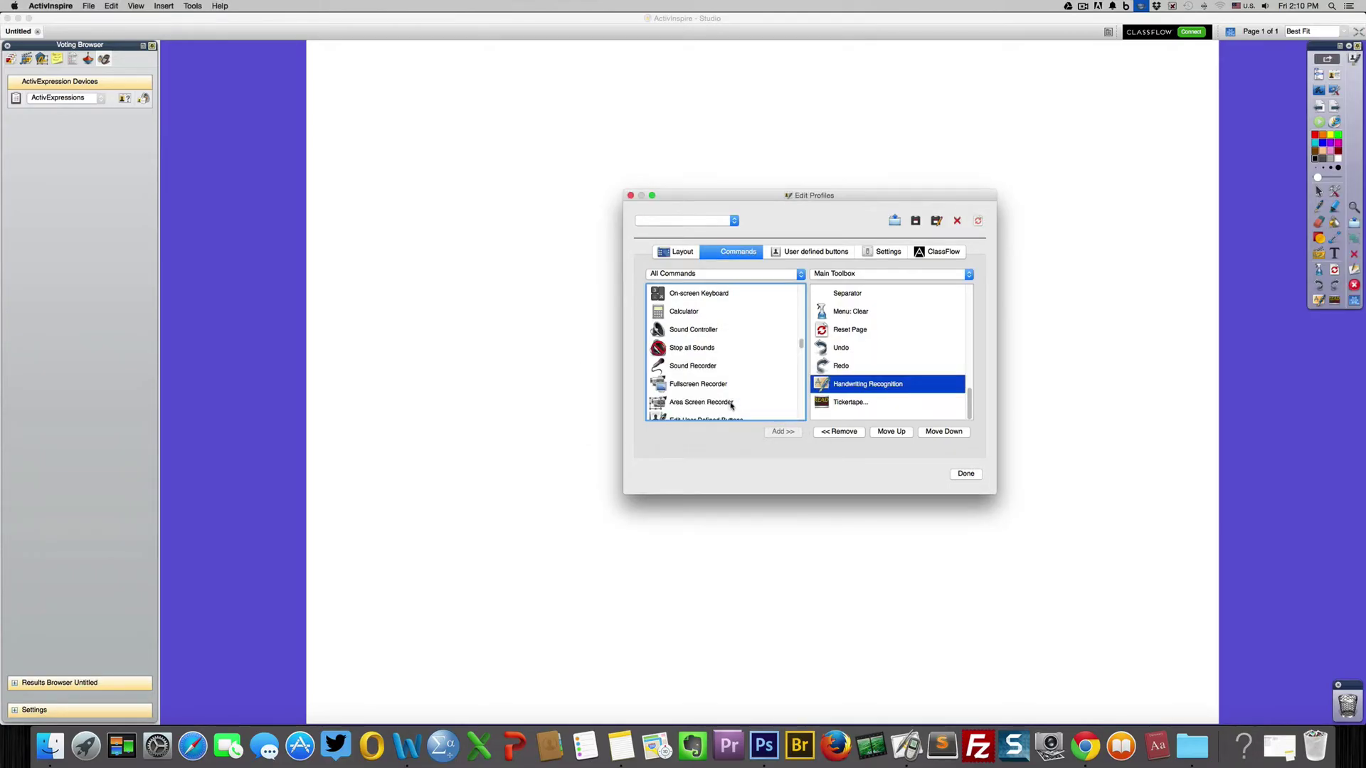
pyautogui.click(965, 473)
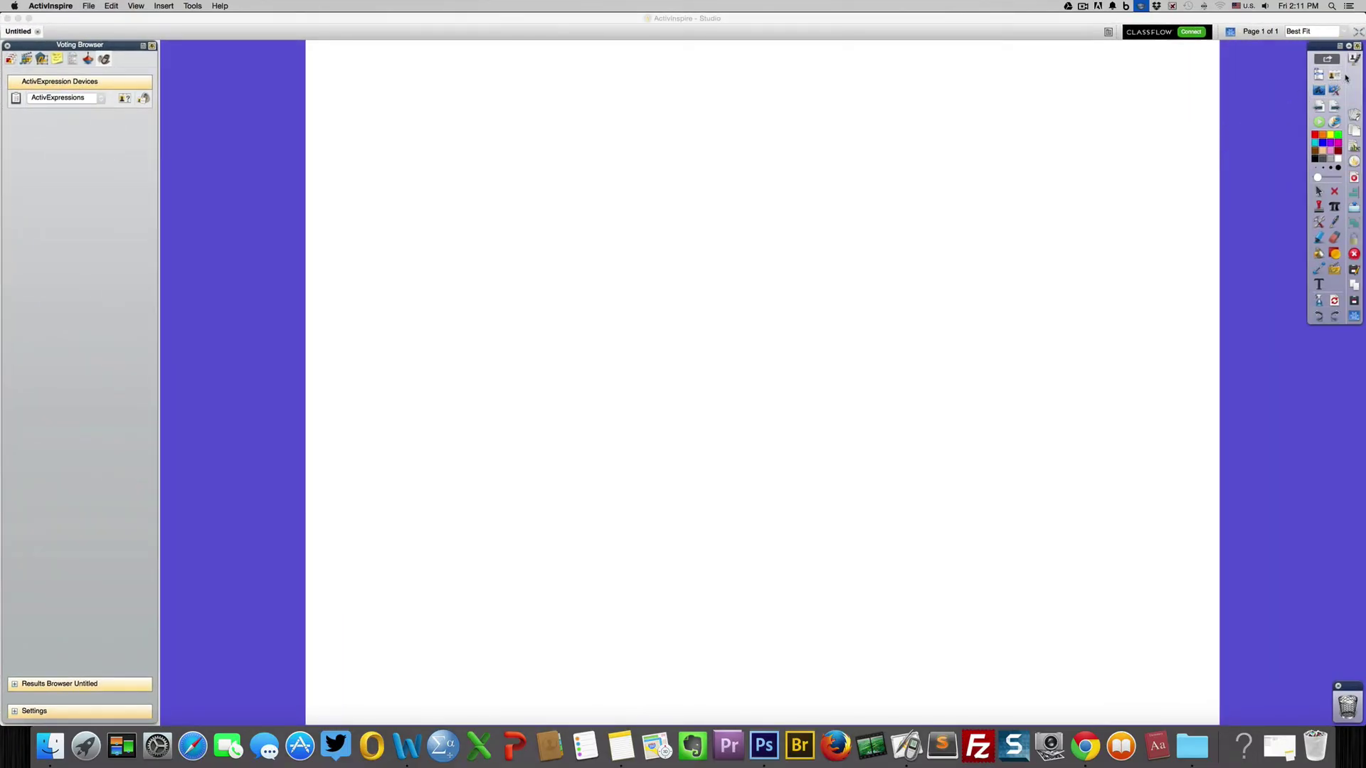
# - Switch to the Demo profile, handwrite a letter m and a first name, converting both to text
pyautogui.click(1335, 76)
pyautogui.click(1318, 102)
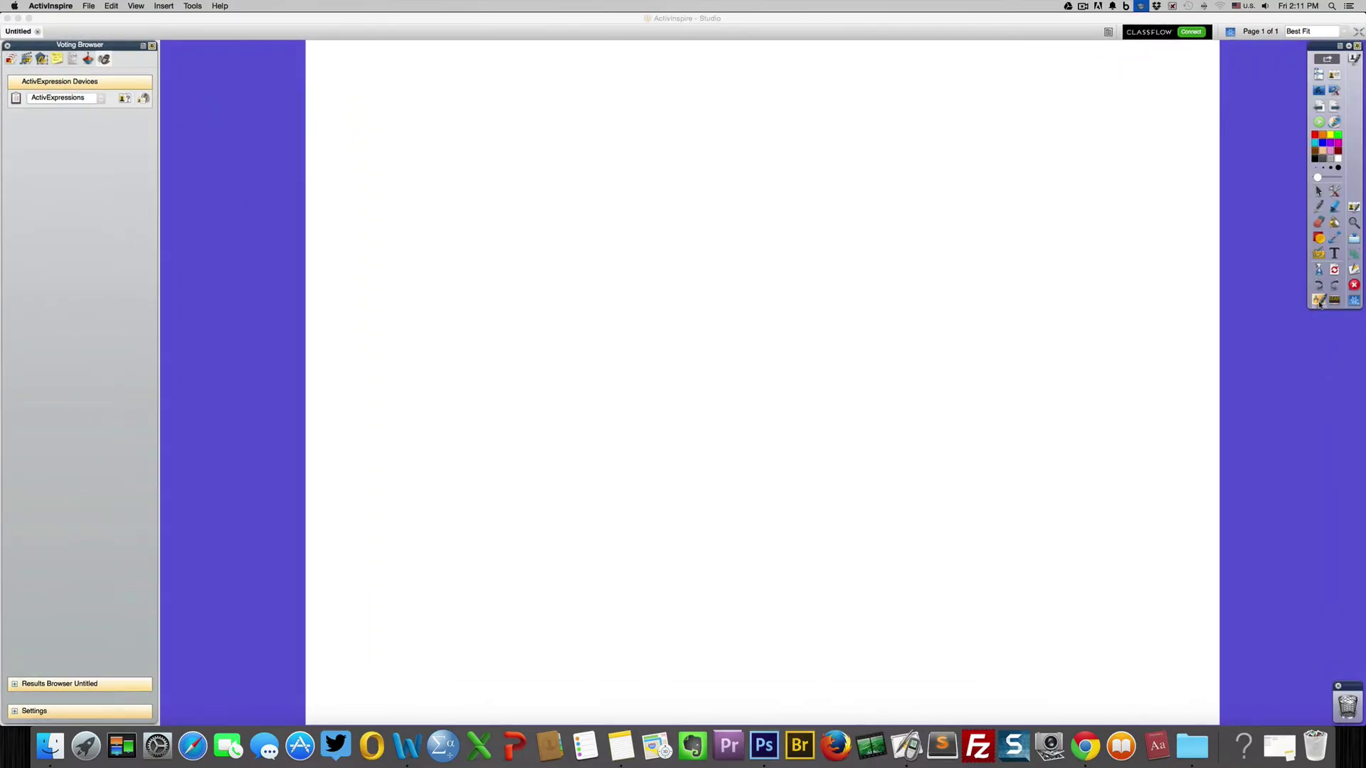
pyautogui.click(1318, 302)
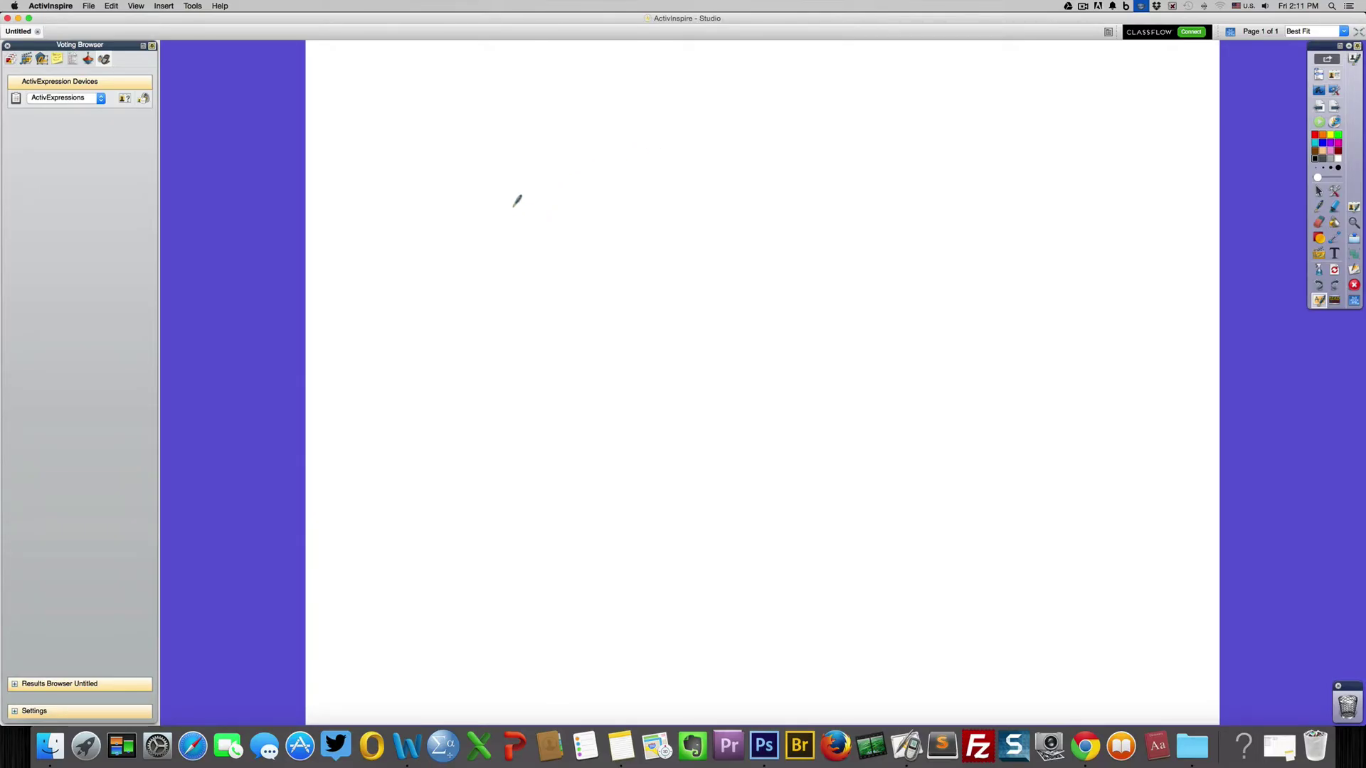
pyautogui.moveTo(510, 213); pyautogui.dragTo(533, 219)
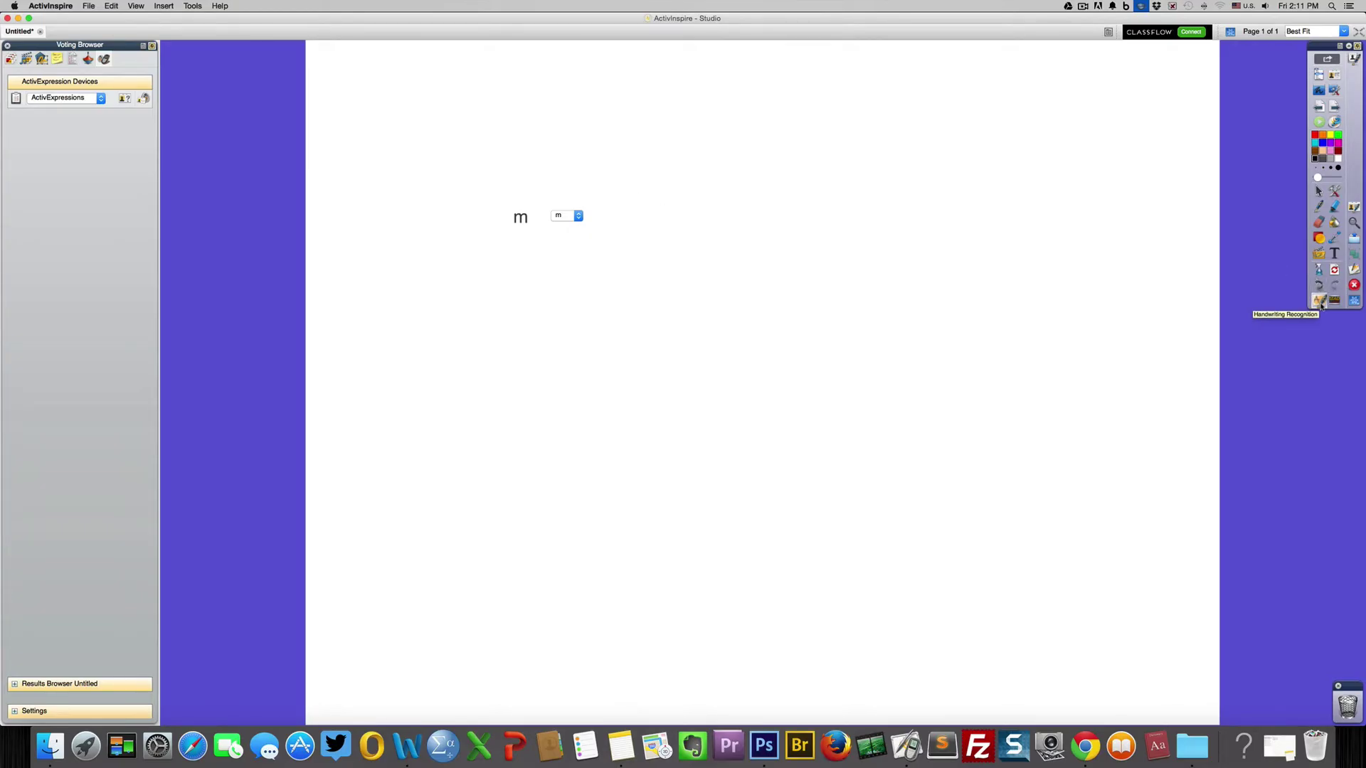
pyautogui.click(1321, 305)
pyautogui.moveTo(628, 317); pyautogui.dragTo(736, 307)
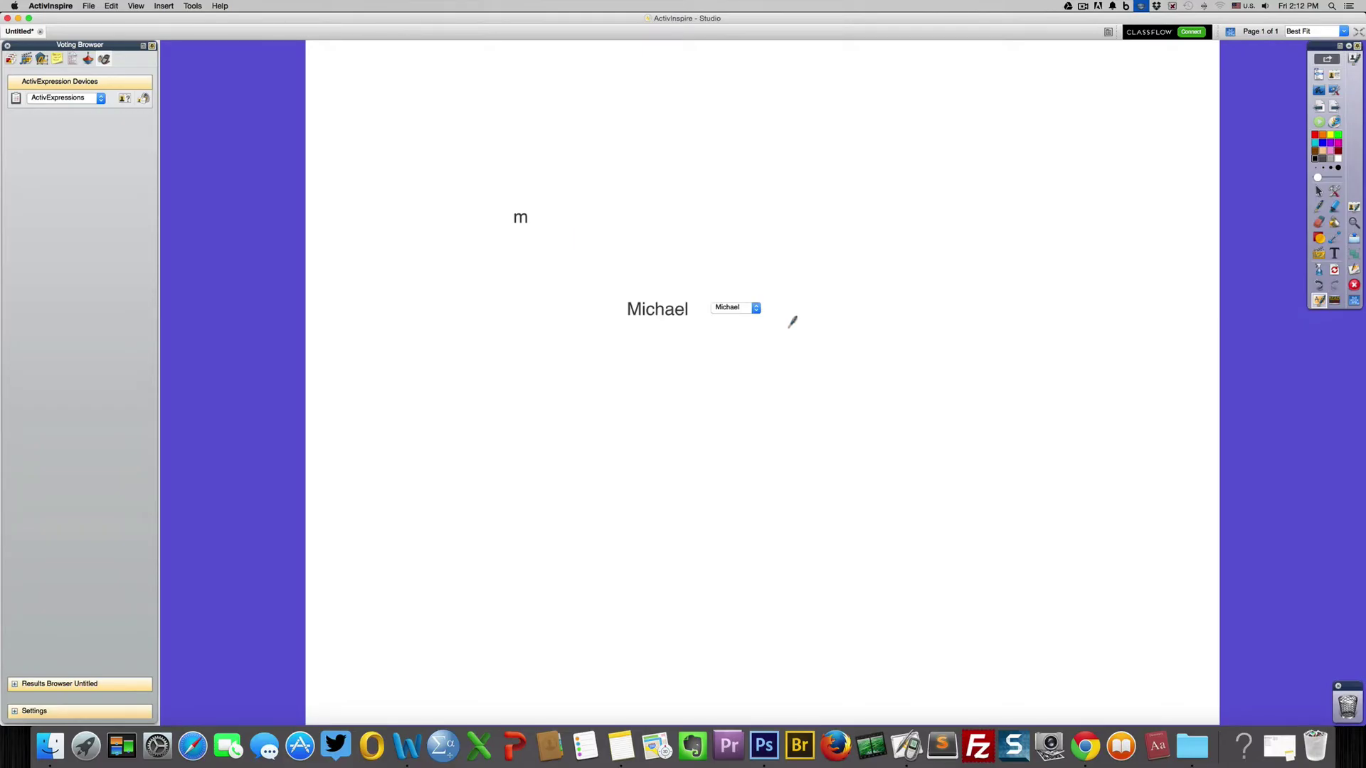
pyautogui.click(1318, 191)
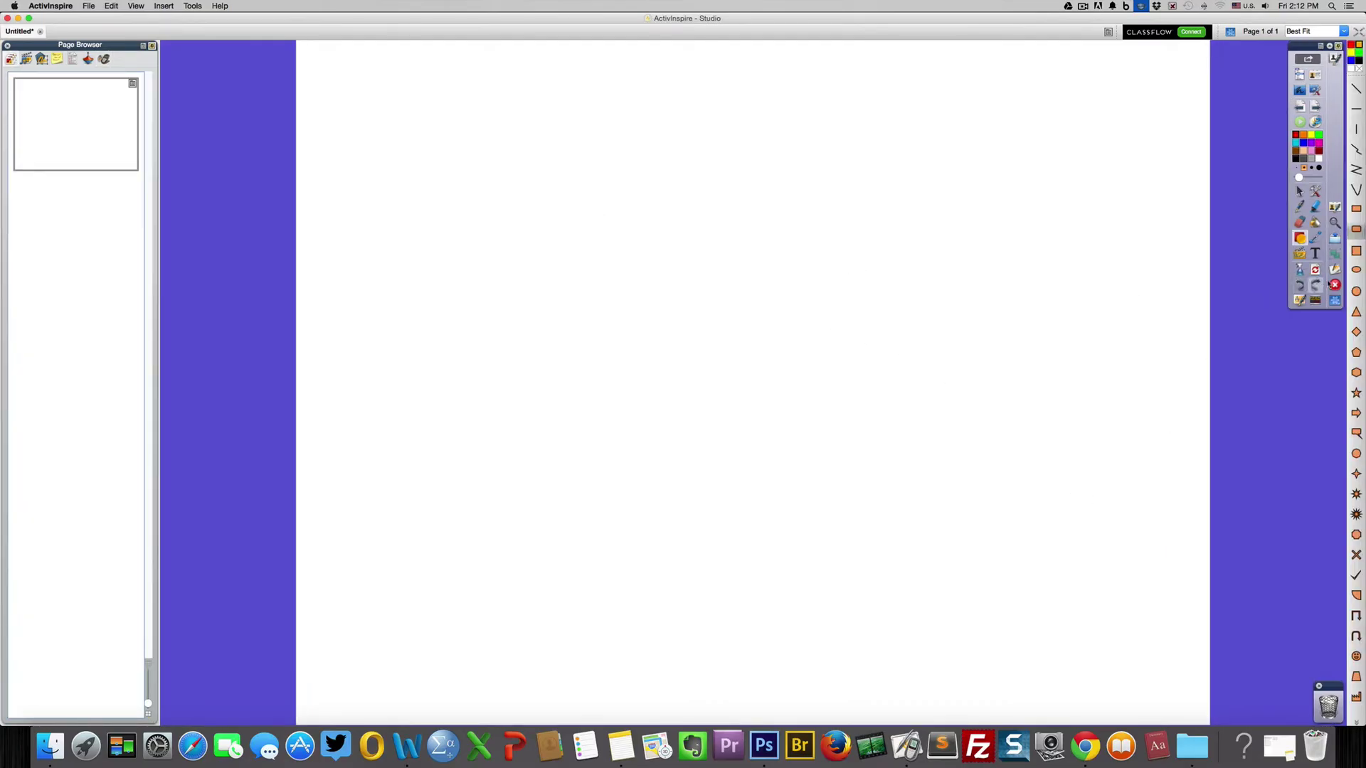
# - Draw an orange triangle, circle and starburst on page 1
pyautogui.click(1355, 311)
pyautogui.moveTo(802, 311); pyautogui.dragTo(939, 450)
pyautogui.click(1356, 291)
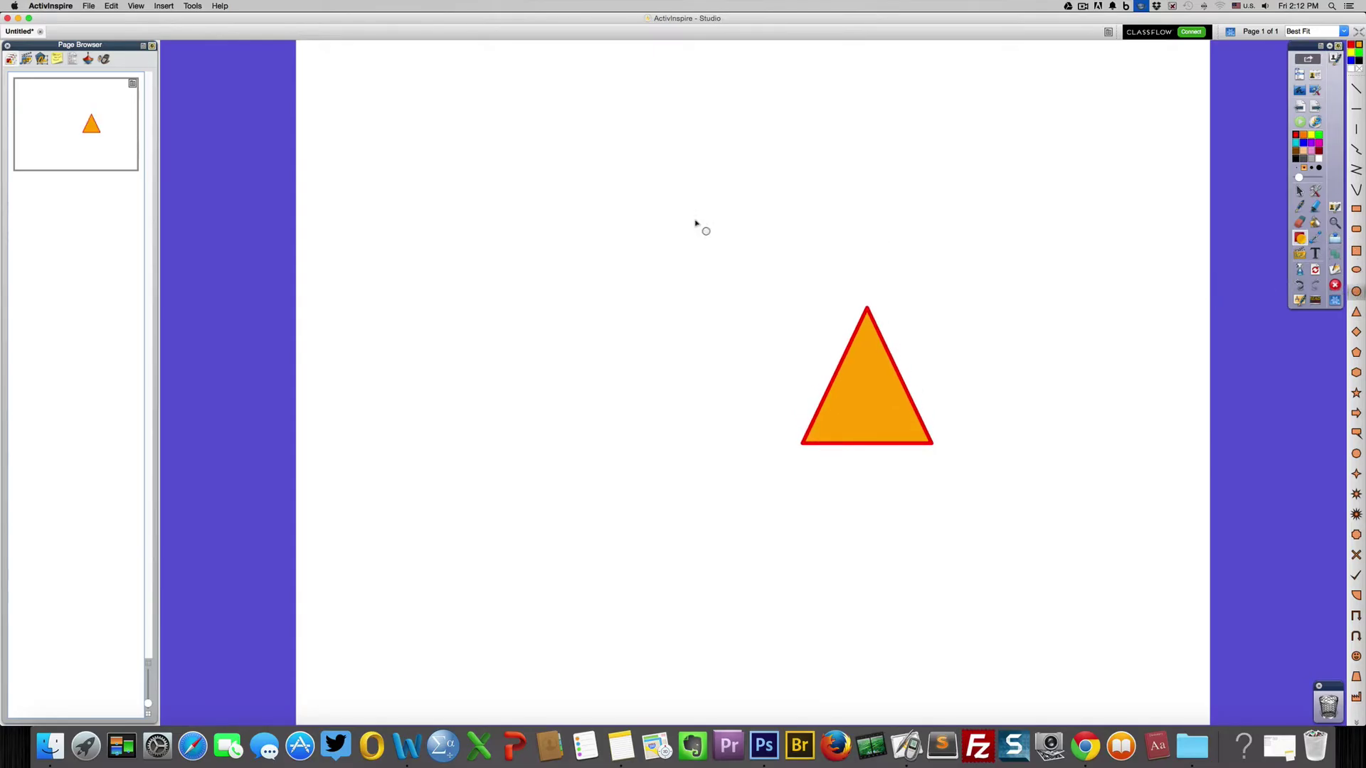
pyautogui.moveTo(557, 169); pyautogui.dragTo(655, 266)
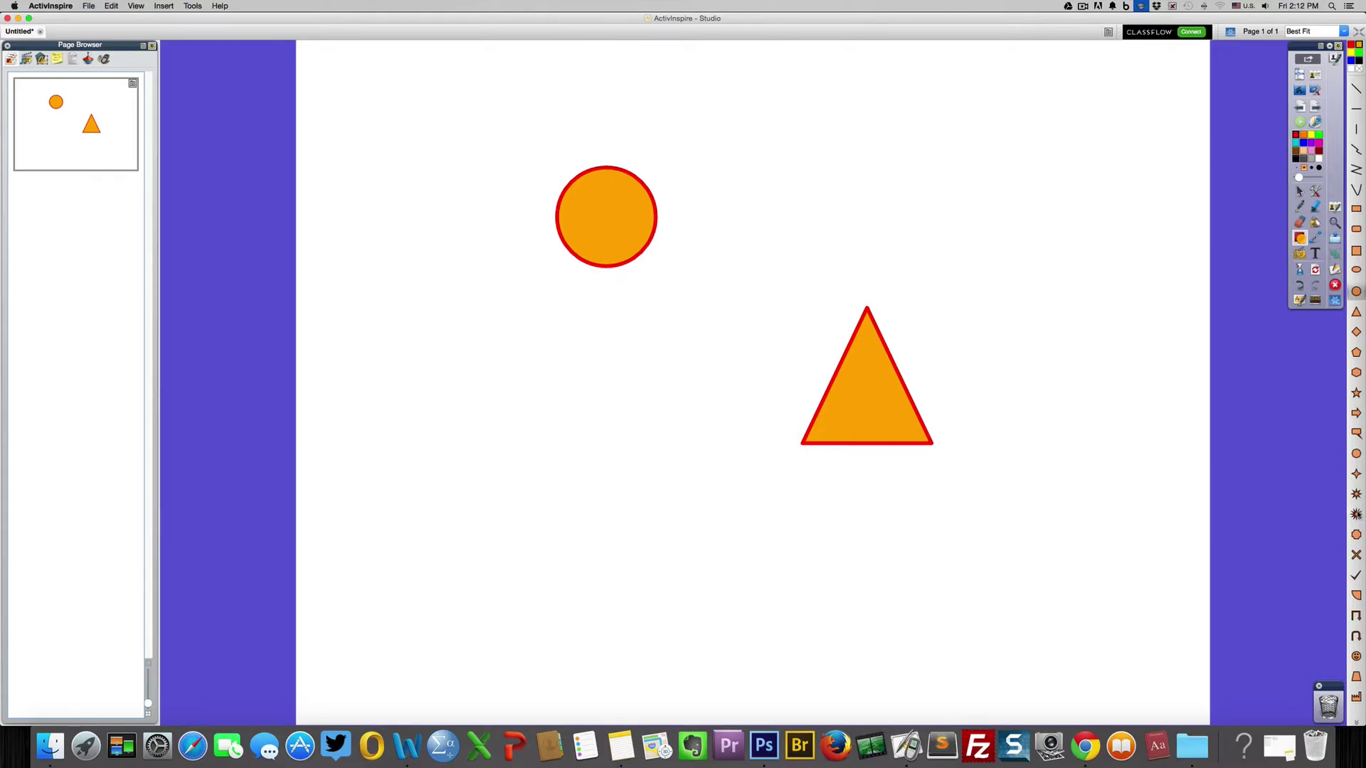
pyautogui.click(1356, 514)
pyautogui.moveTo(499, 398); pyautogui.dragTo(682, 582)
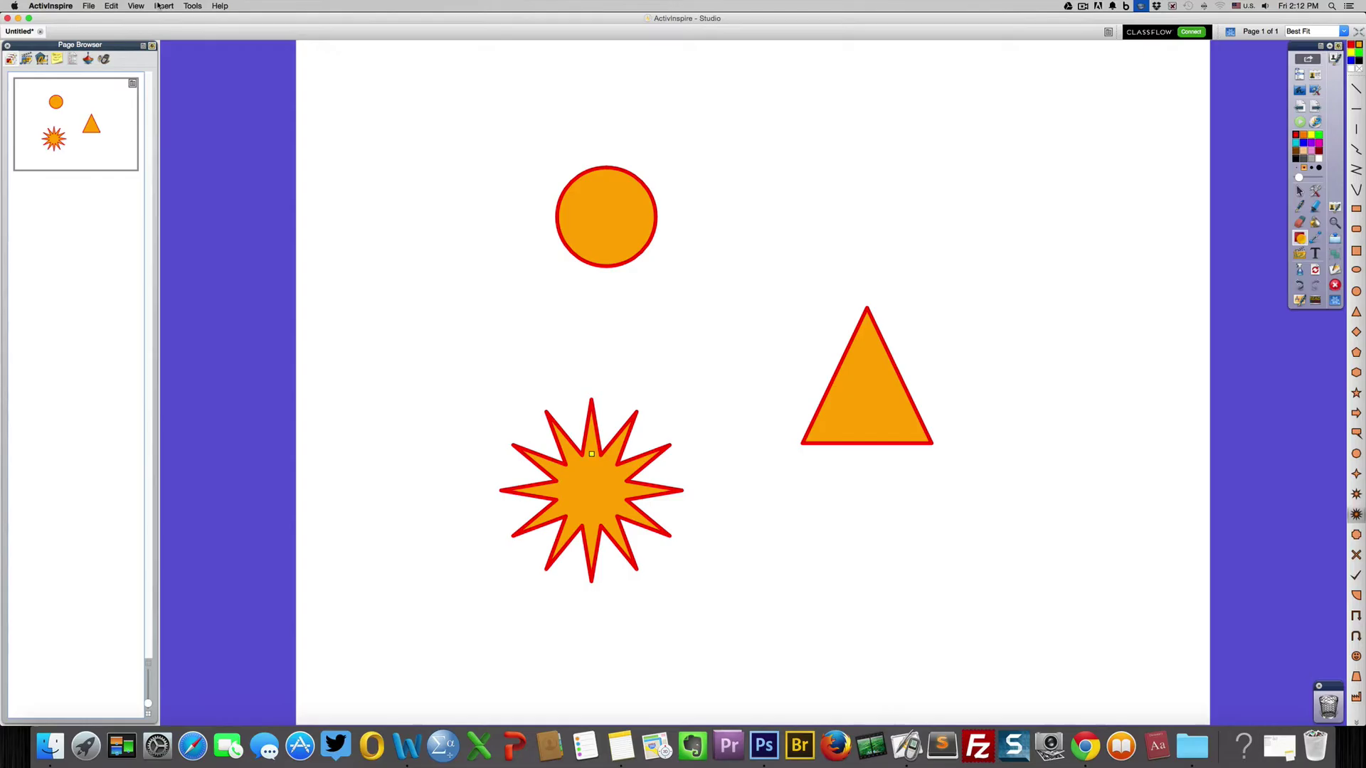
# - Add a new blank page 2 after page 1
pyautogui.click(158, 6)
pyautogui.moveTo(207, 19)
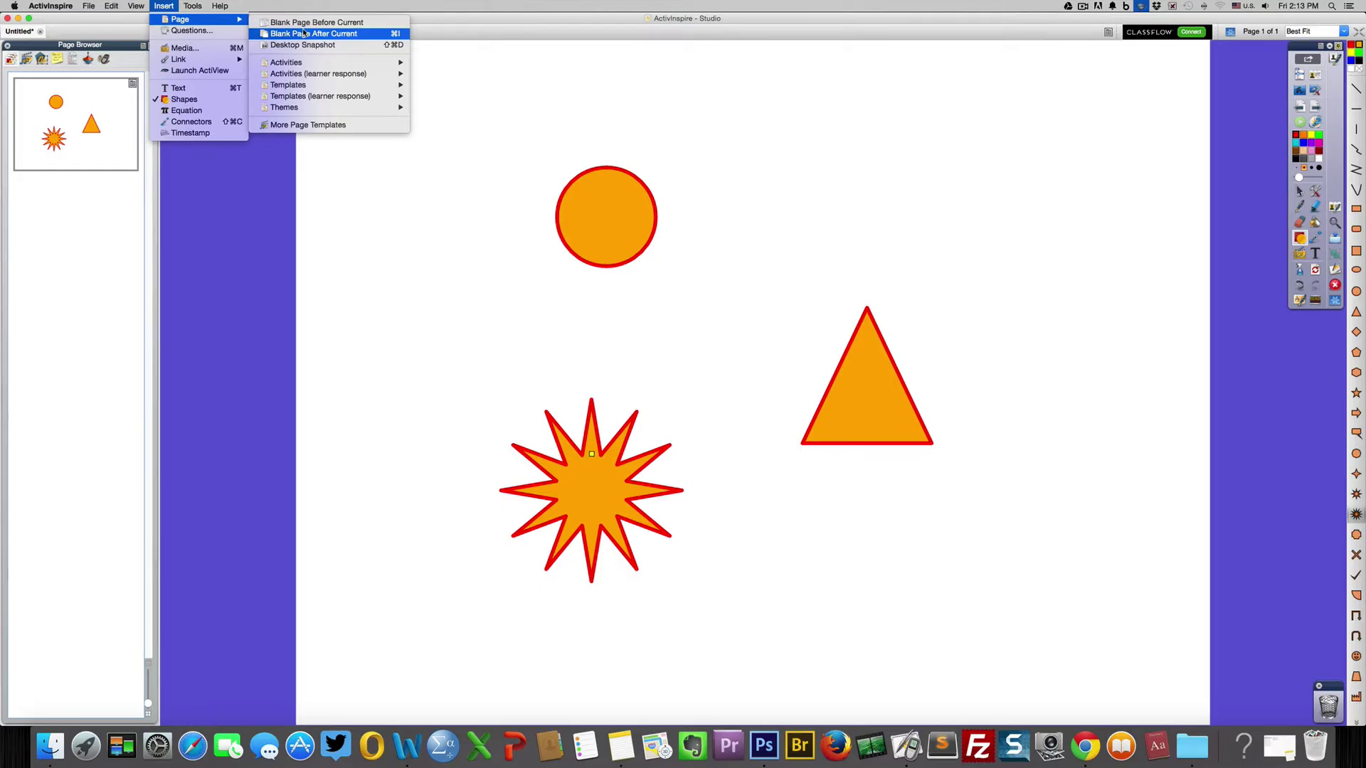
pyautogui.click(515, 32)
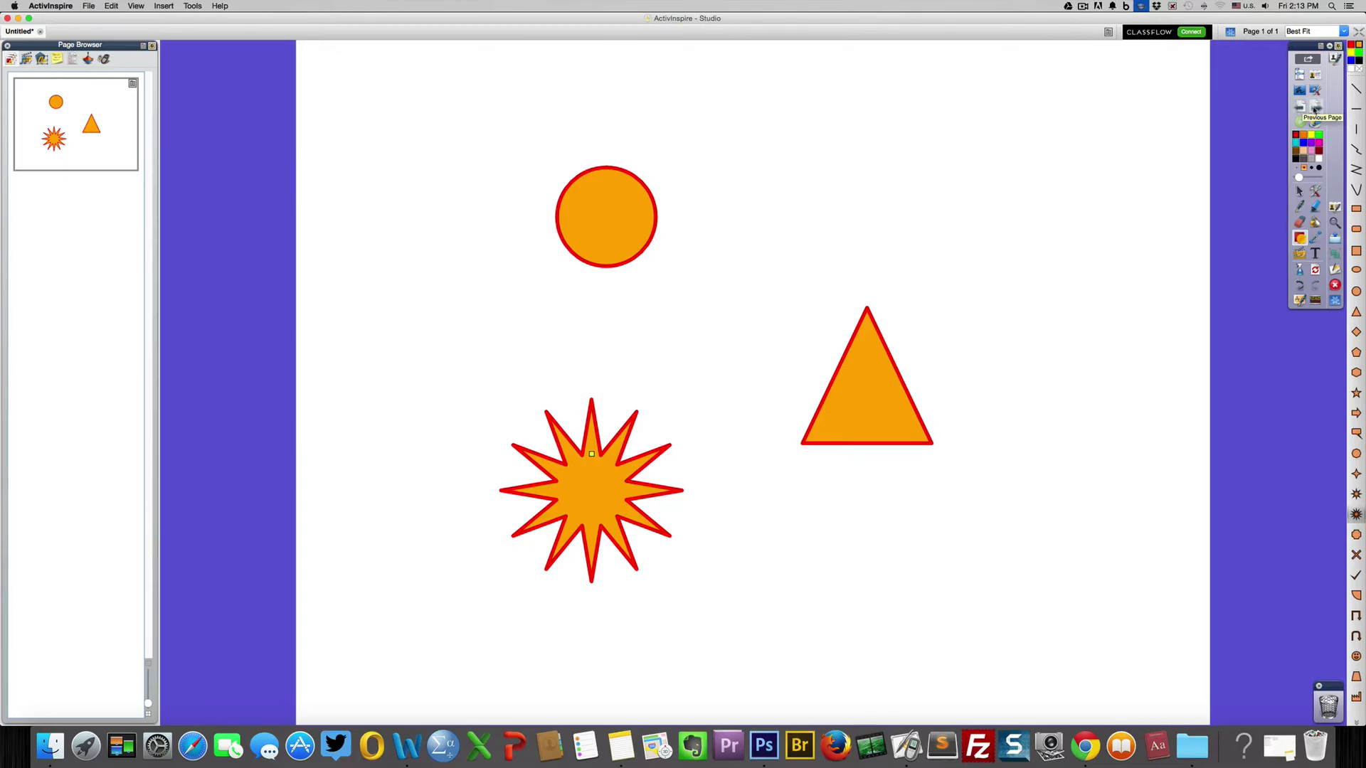
pyautogui.click(1315, 108)
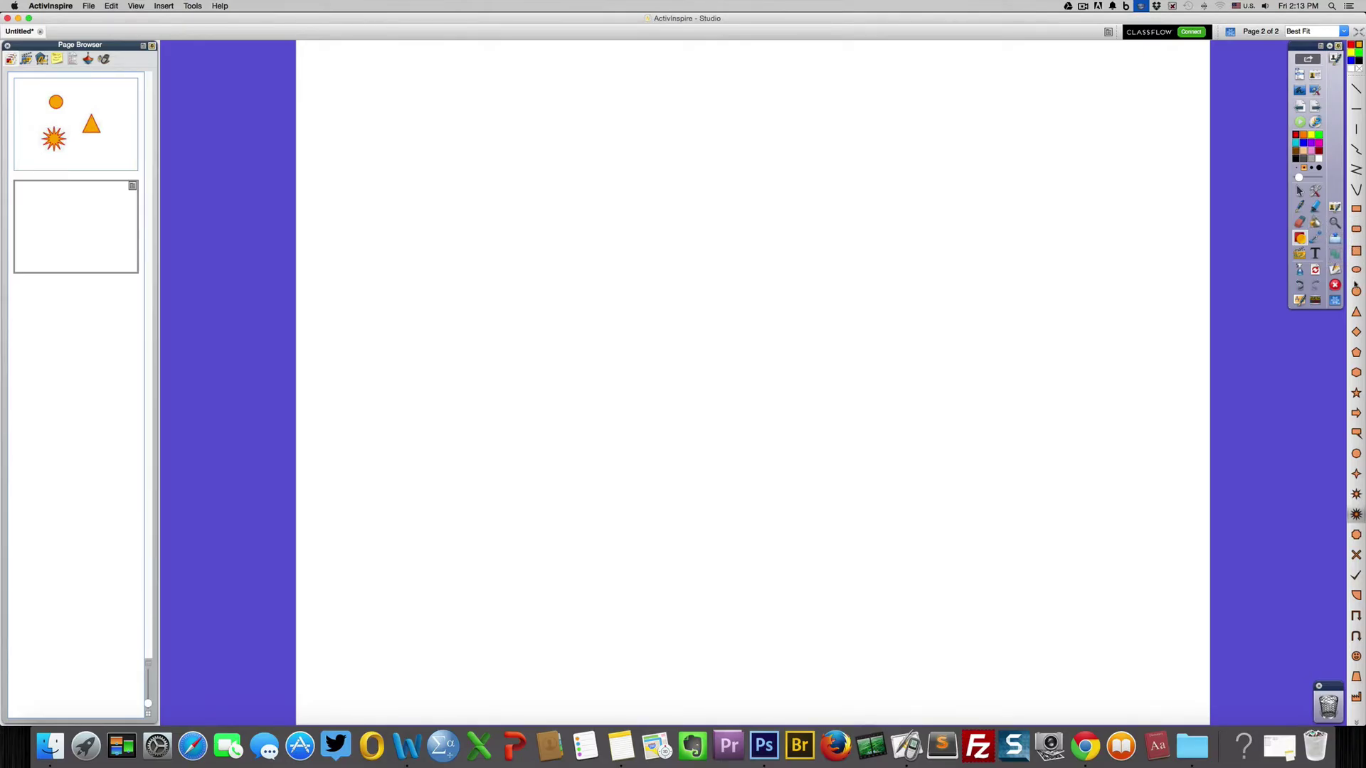
# - Draw a diamond in the middle of page 2 and fill it green
pyautogui.click(1356, 333)
pyautogui.moveTo(541, 213)
pyautogui.mouseDown()
pyautogui.moveTo(698, 419)
pyautogui.moveTo(806, 517)
pyautogui.mouseUp()
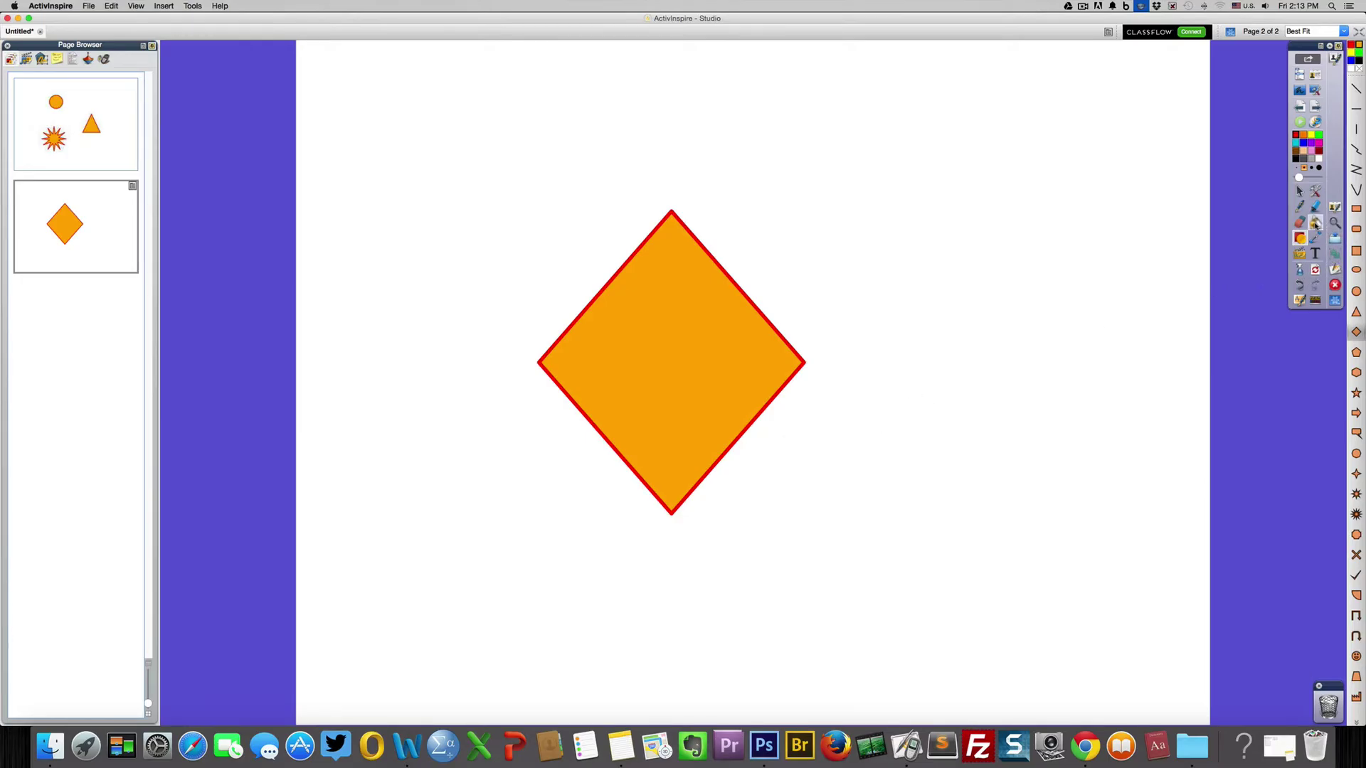
pyautogui.click(1315, 224)
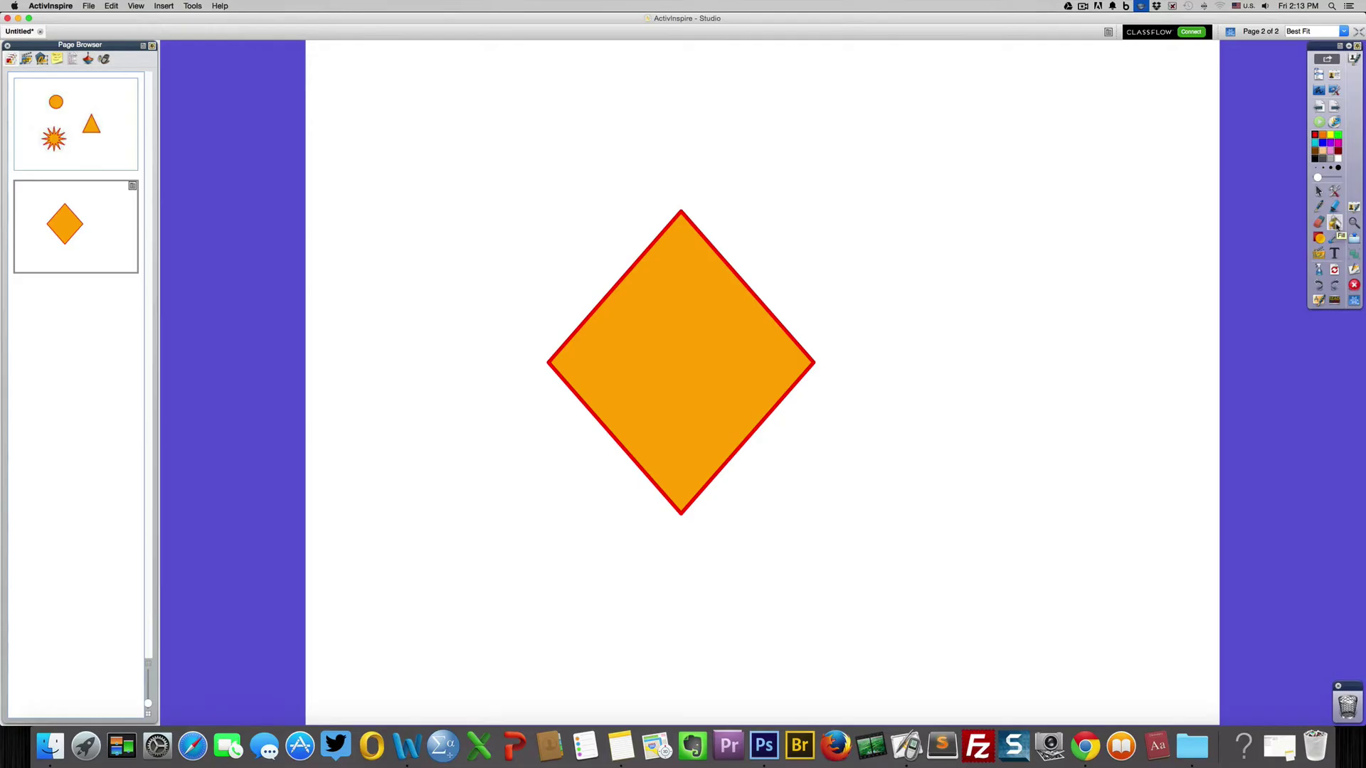
pyautogui.click(723, 313)
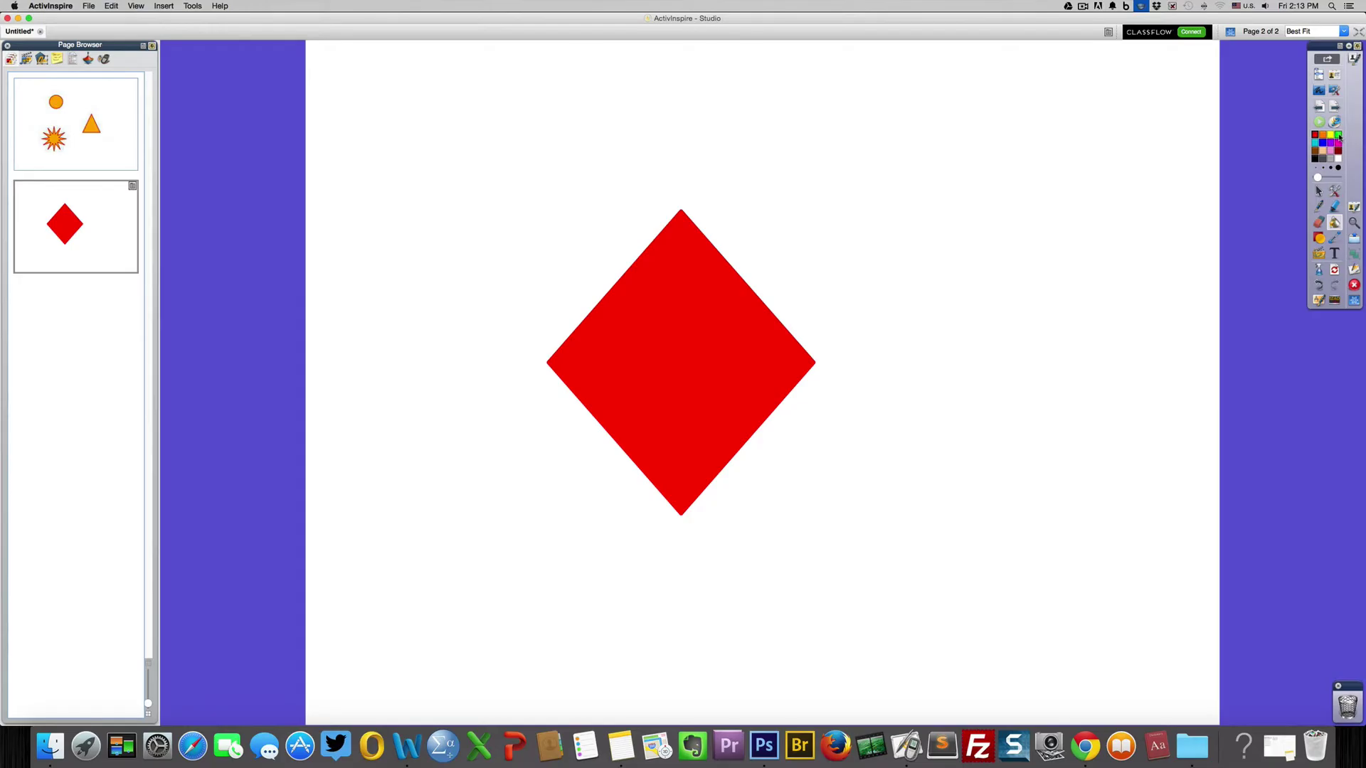
pyautogui.click(679, 330)
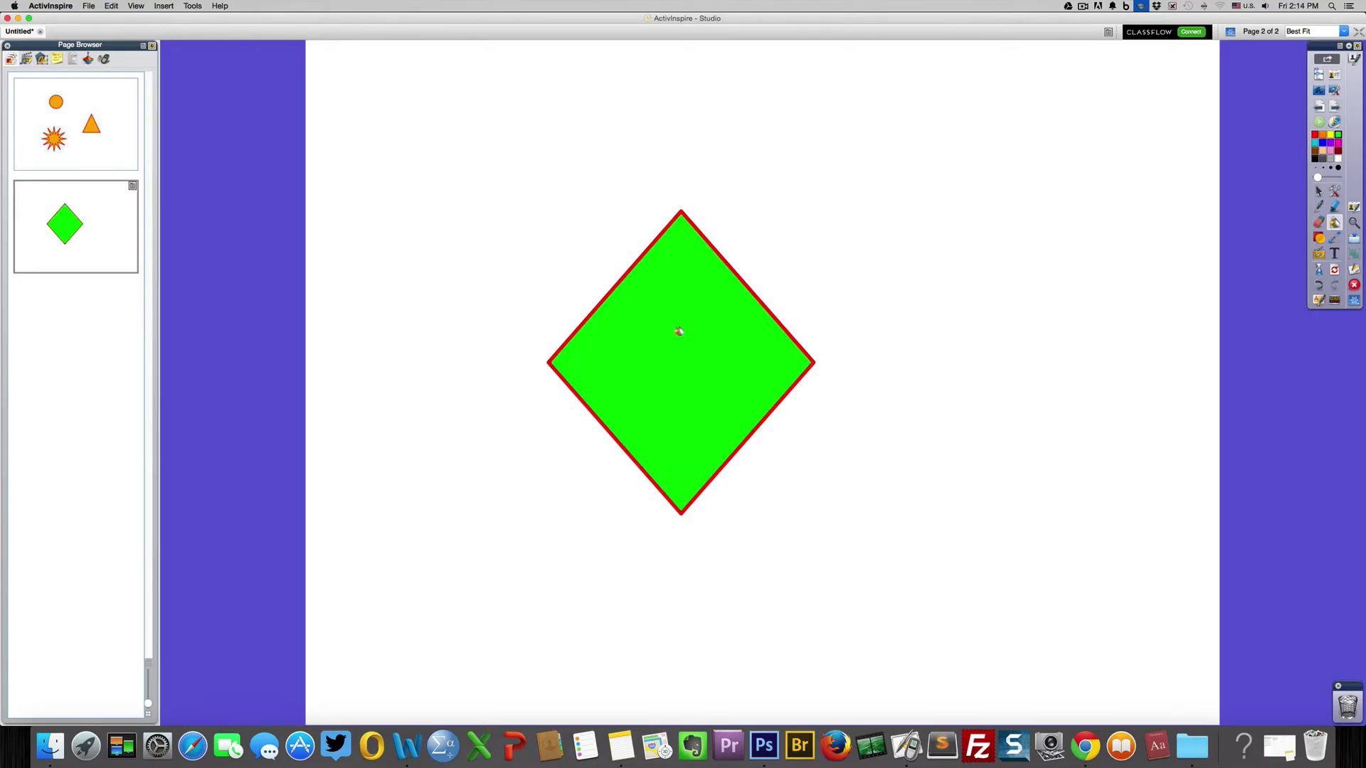
# - Handwrite 'Diamond' as recognised text beside the diamond and drag it onto the shape
pyautogui.click(1335, 224)
pyautogui.click(1318, 300)
pyautogui.moveTo(800, 194)
pyautogui.mouseDown()
pyautogui.moveTo(812, 229)
pyautogui.moveTo(801, 188)
pyautogui.moveTo(834, 222)
pyautogui.moveTo(928, 225)
pyautogui.moveTo(928, 201)
pyautogui.moveTo(934, 229)
pyautogui.mouseUp()
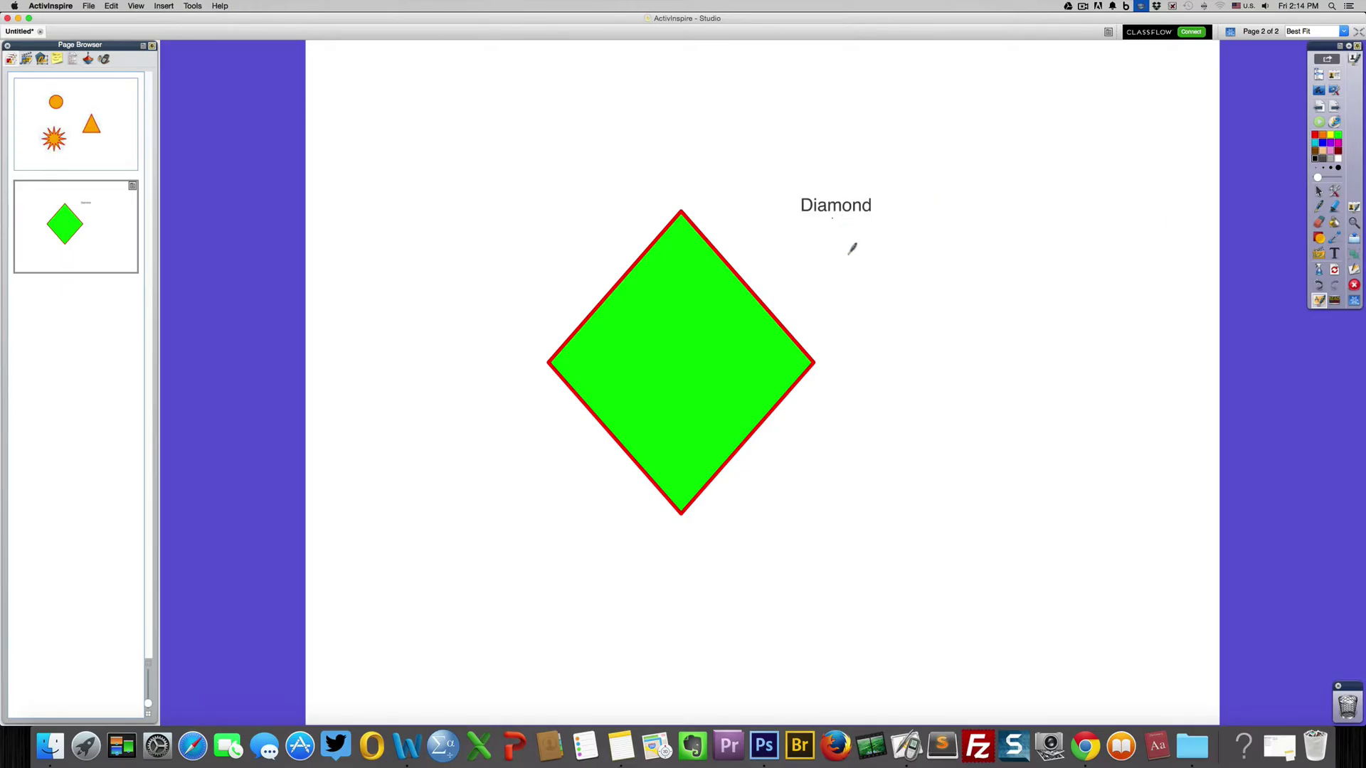
pyautogui.click(1334, 300)
pyautogui.moveTo(861, 205); pyautogui.dragTo(708, 320)
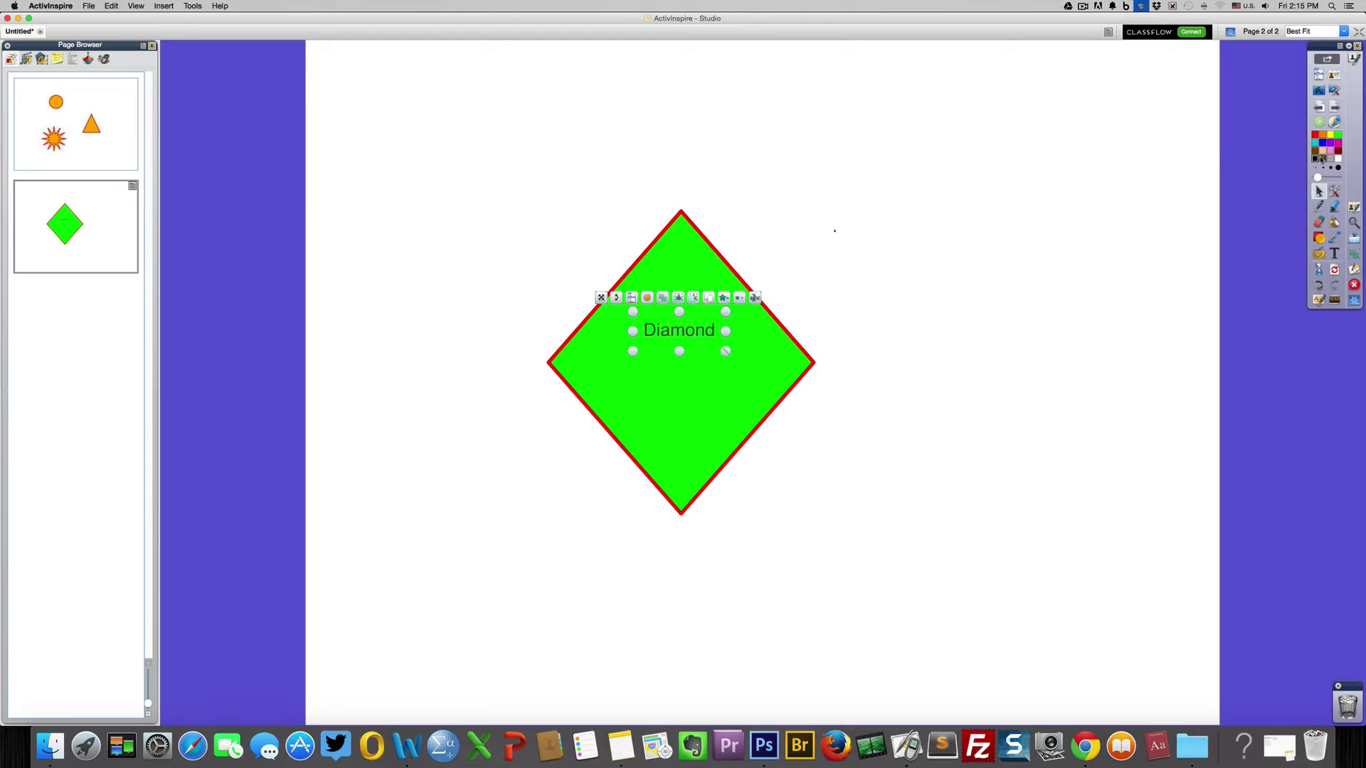
# - Widen the 'Diamond' label to one line and colour its text pale yellow
pyautogui.doubleClick(696, 340)
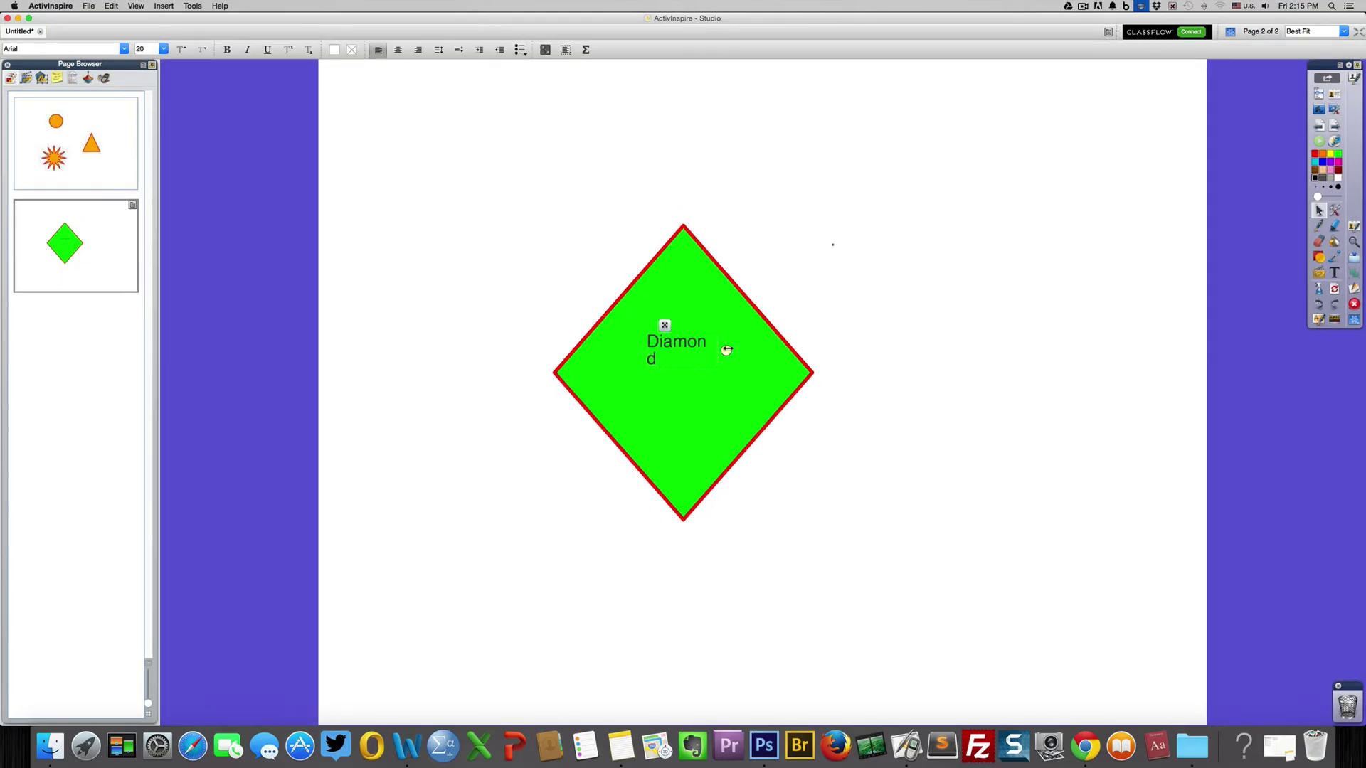
pyautogui.press('super+a')
pyautogui.moveTo(726, 350); pyautogui.dragTo(762, 342)
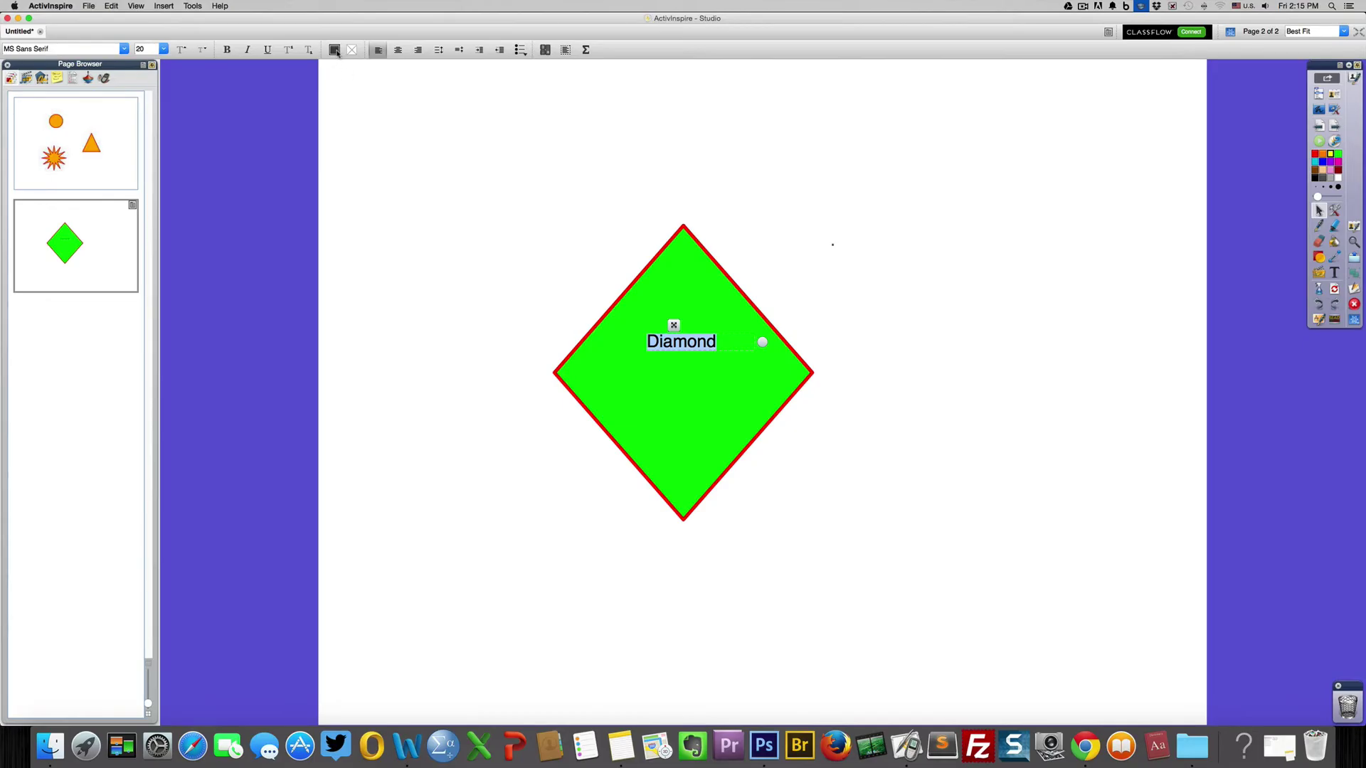
pyautogui.click(335, 50)
pyautogui.click(351, 70)
pyautogui.click(791, 260)
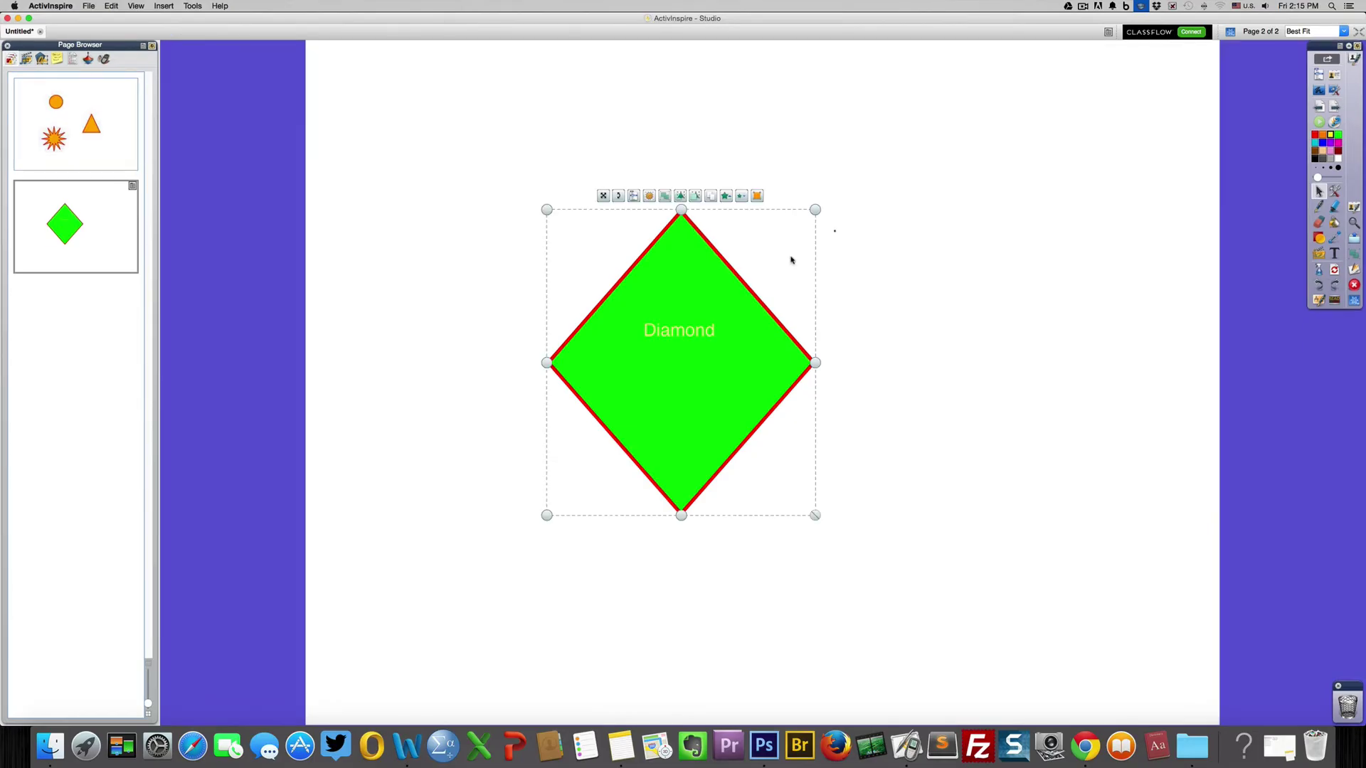
pyautogui.click(1135, 260)
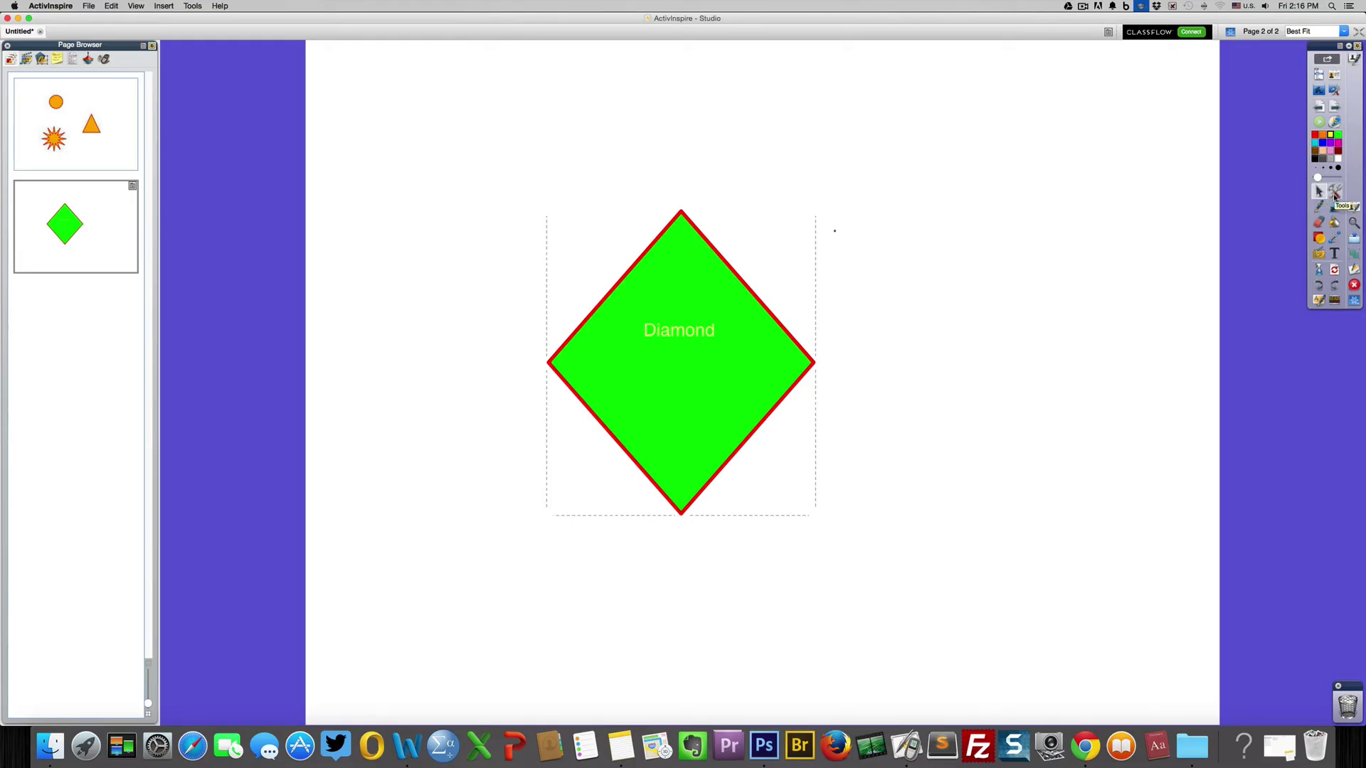
# - Browse the extra tools list and close it without choosing anything
pyautogui.click(1333, 192)
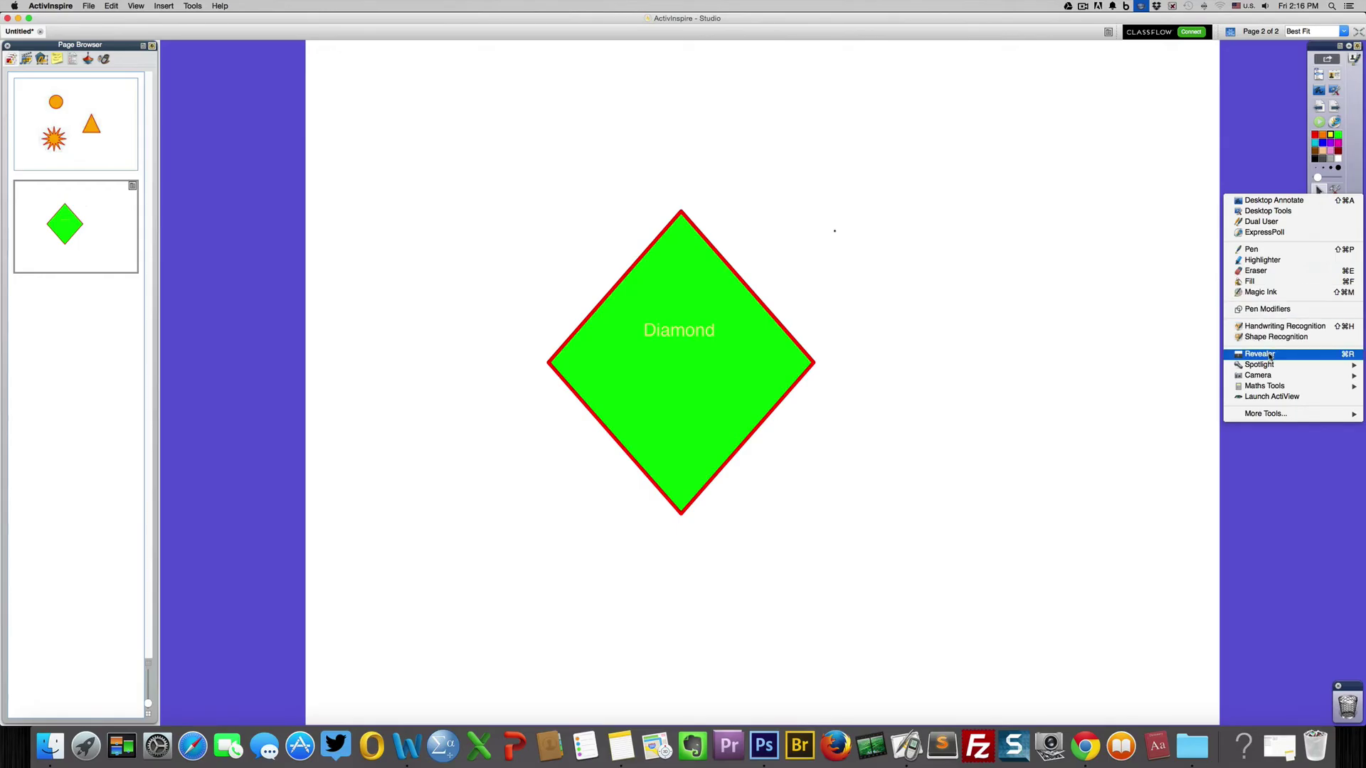
pyautogui.moveTo(1273, 366)
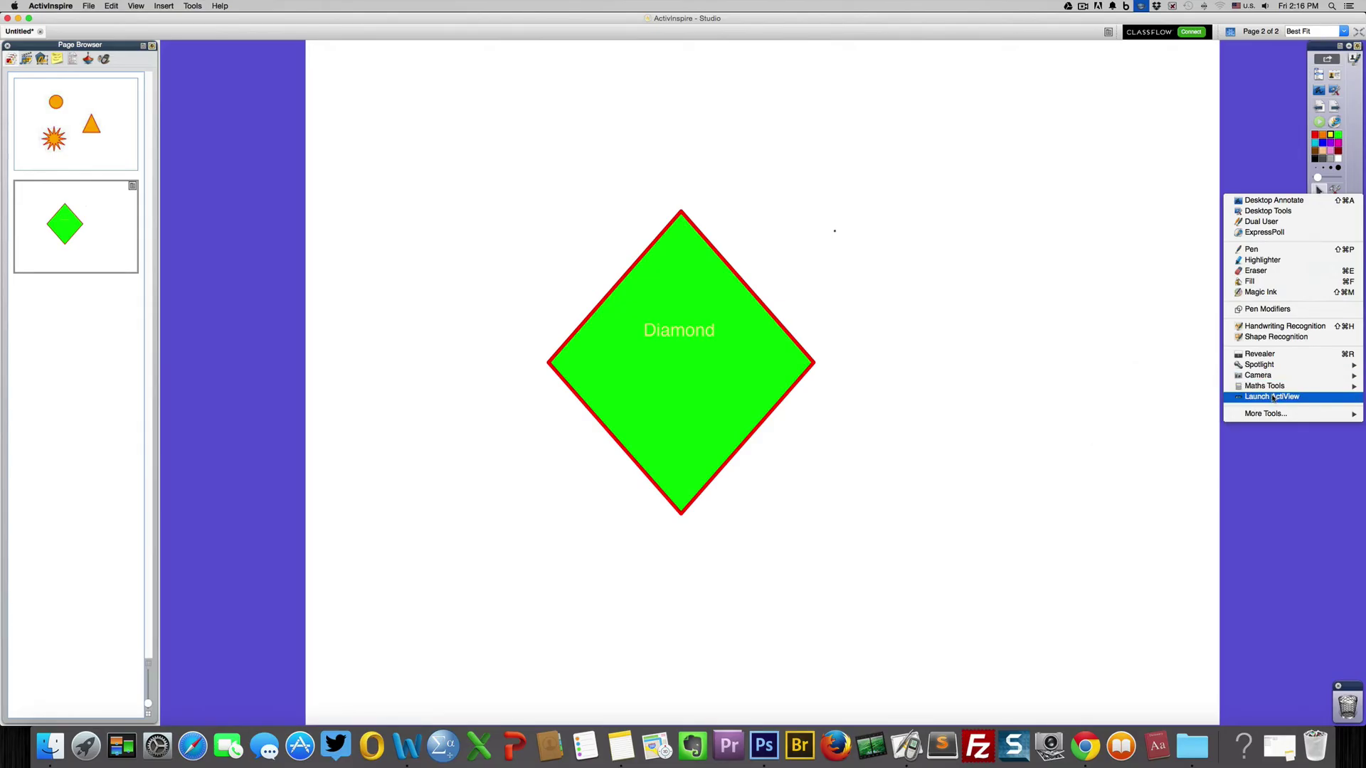
pyautogui.moveTo(1271, 415)
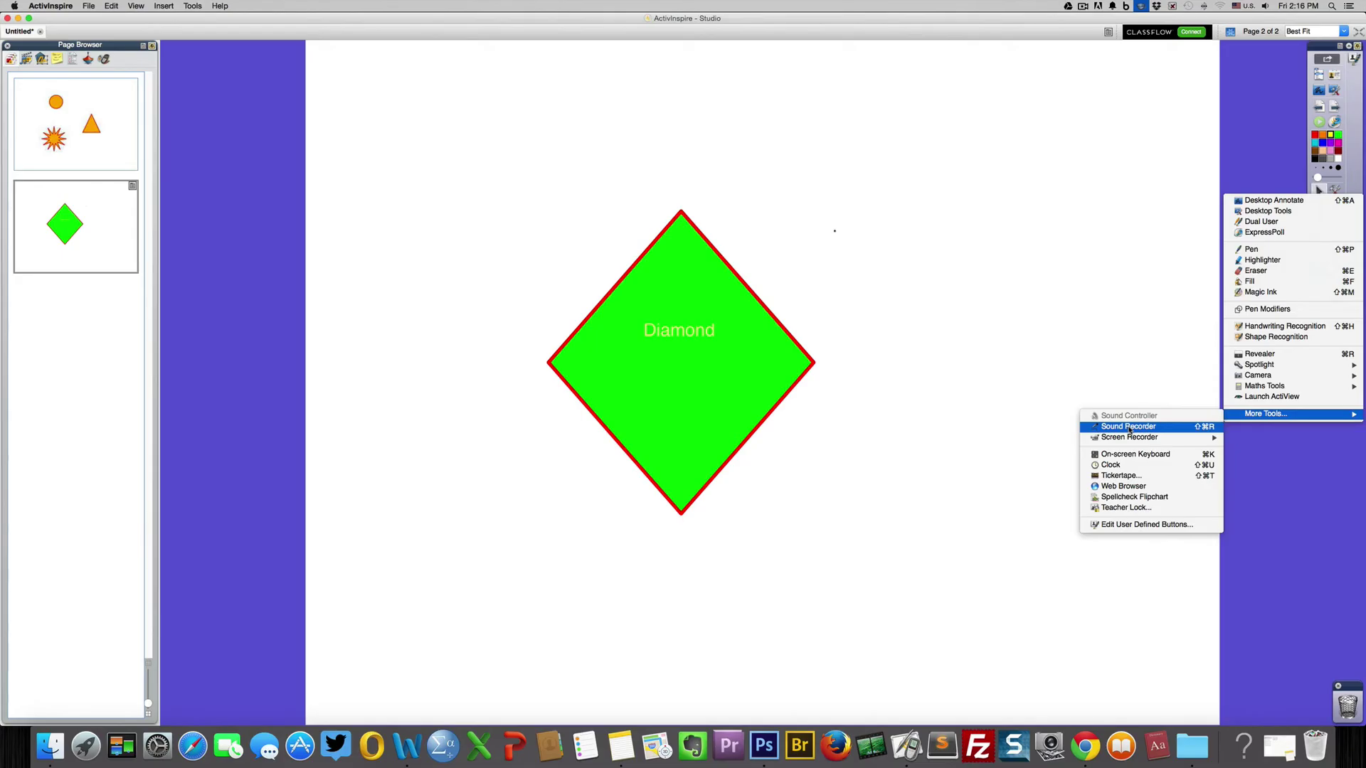
pyautogui.click(1105, 139)
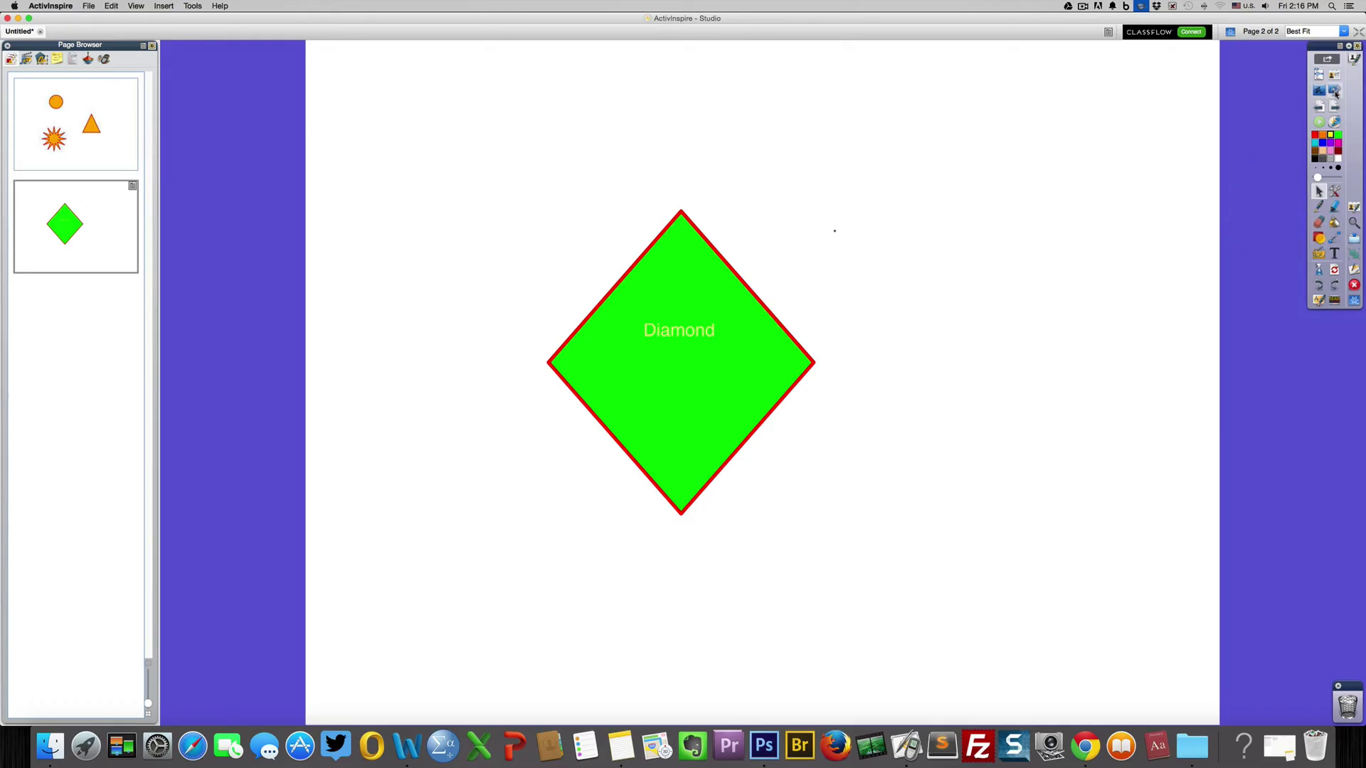
# - Add a blank page after the current one, step back to page 1, then forward to page 2
pyautogui.click(1335, 107)
pyautogui.click(1323, 108)
pyautogui.click(1323, 108)
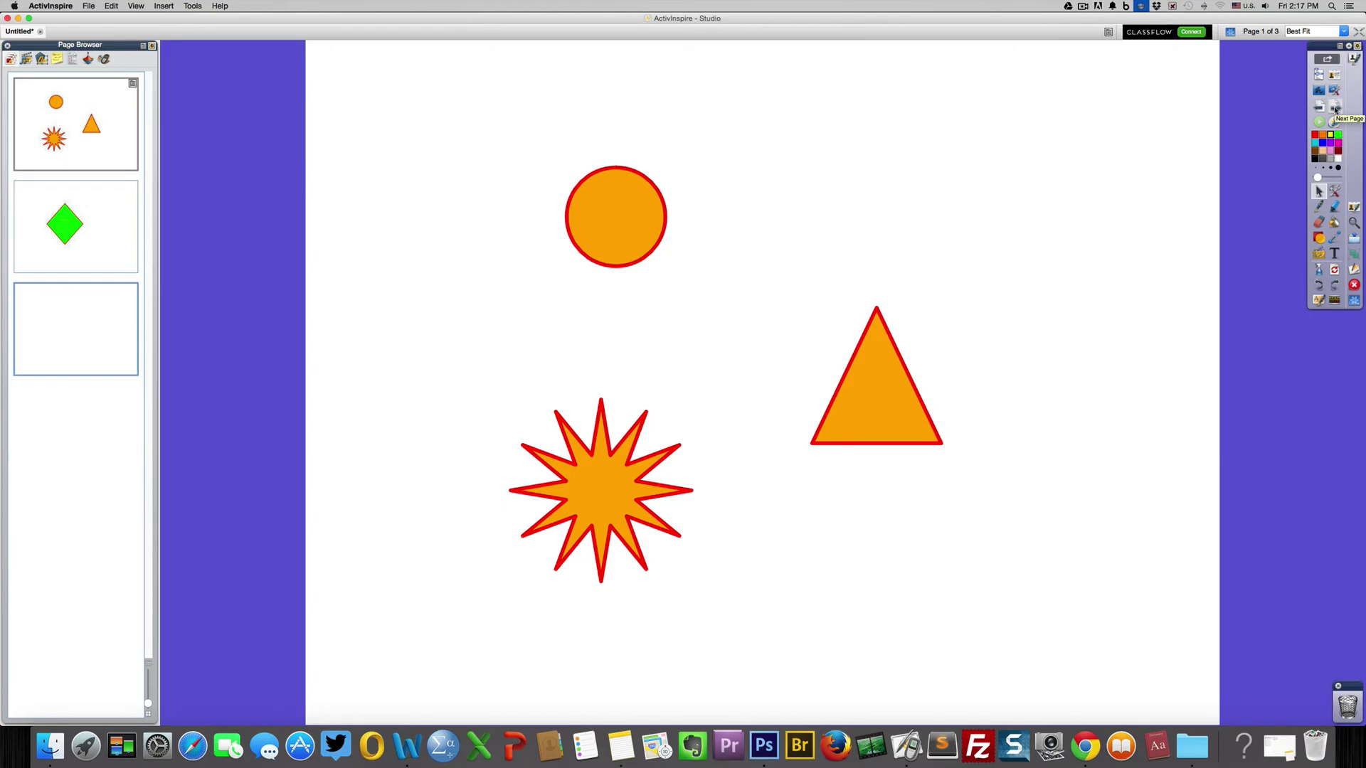
pyautogui.click(1335, 108)
# - Return to page 1 and start a text box for the 'Different Shapes' label
pyautogui.click(1319, 106)
pyautogui.click(1335, 255)
pyautogui.click(876, 225)
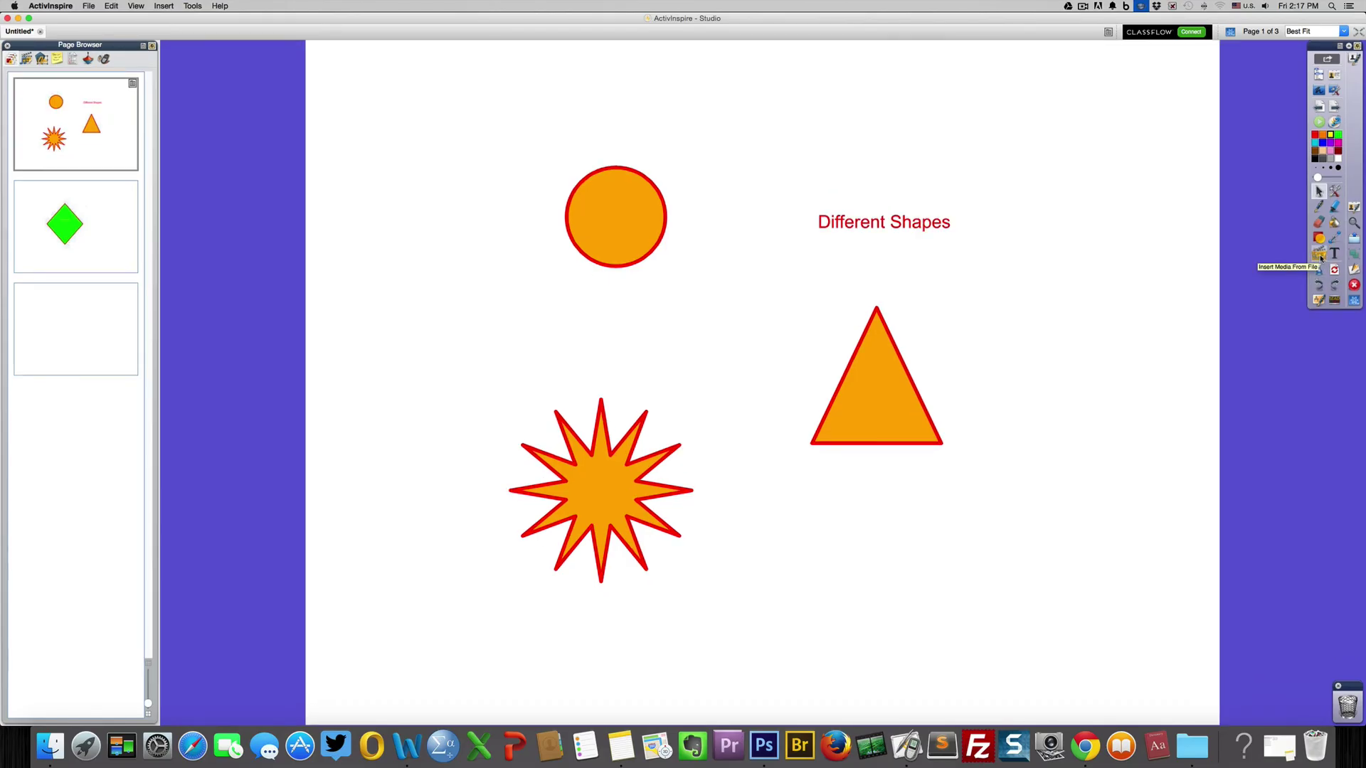
pyautogui.click(1320, 256)
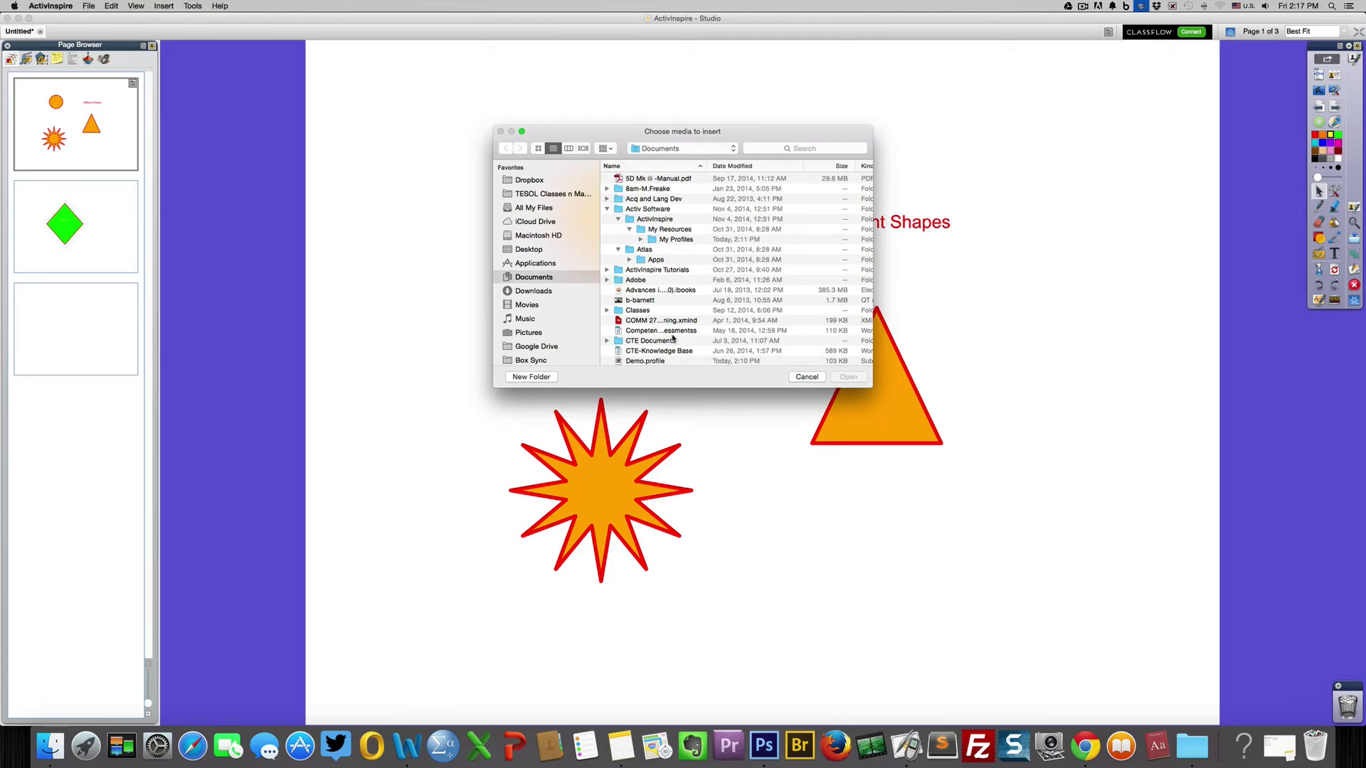
pyautogui.click(638, 301)
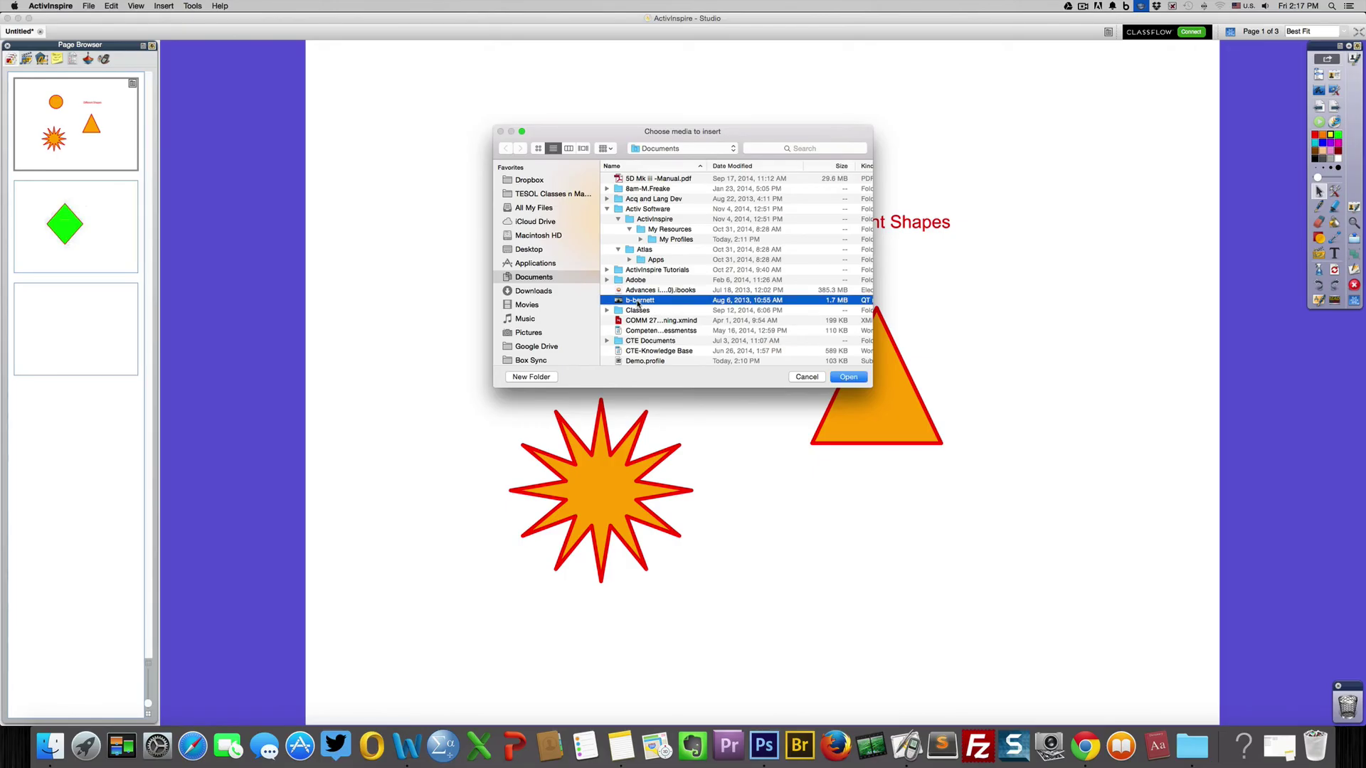
pyautogui.press('space')
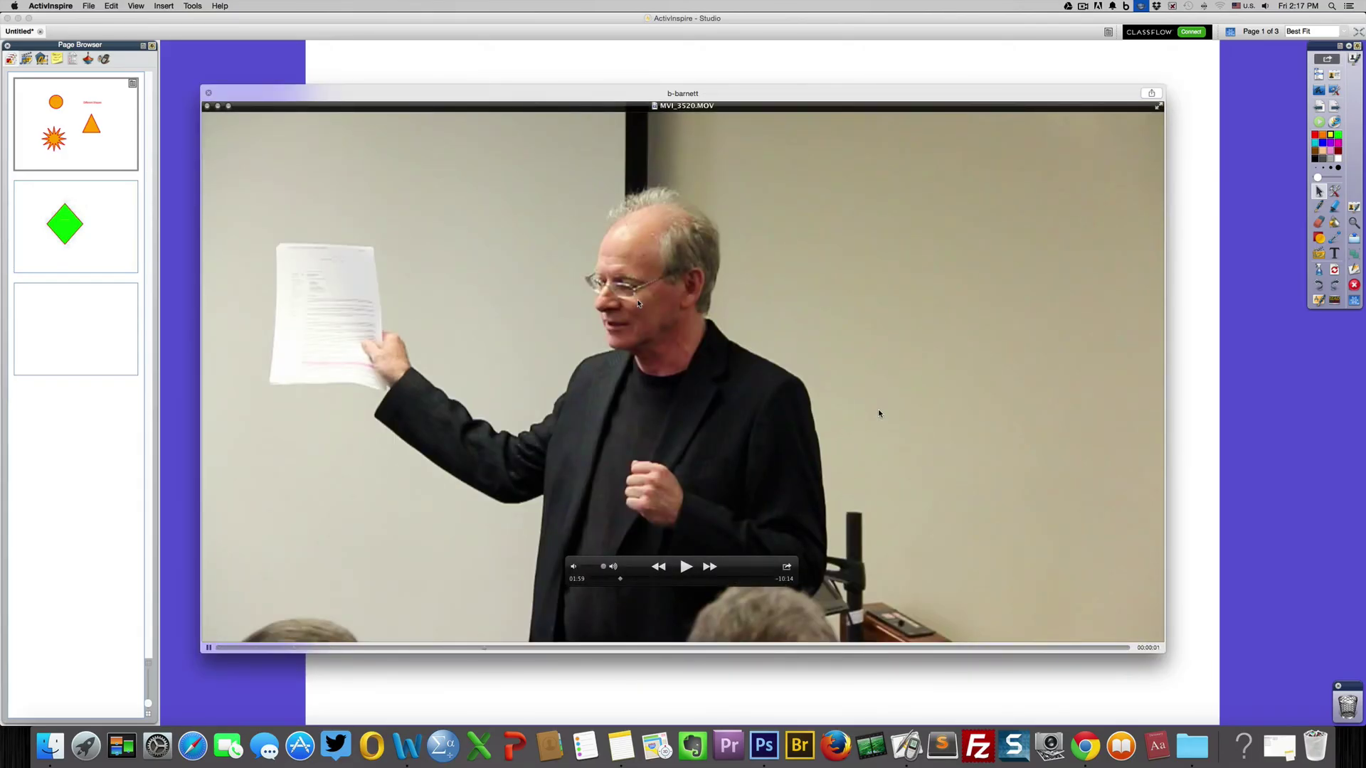
pyautogui.press('space')
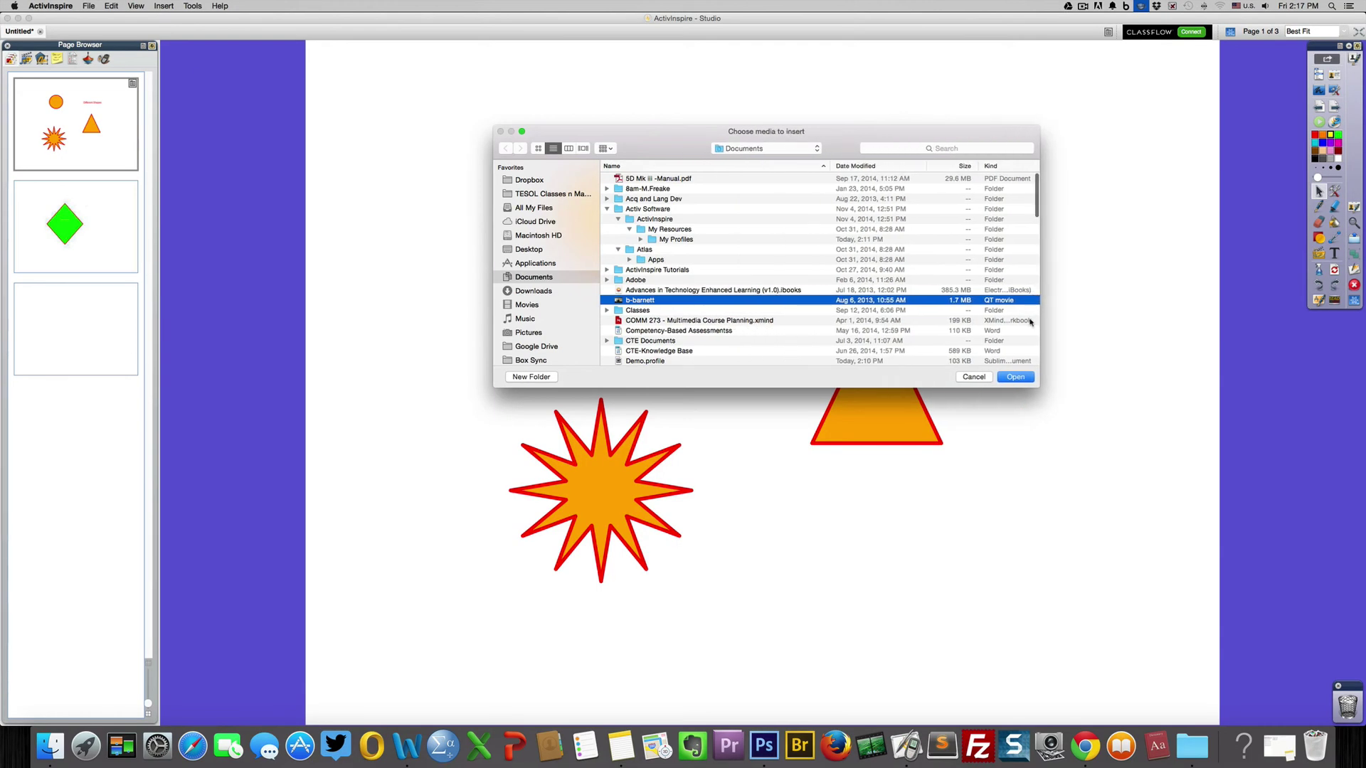
pyautogui.click(1015, 376)
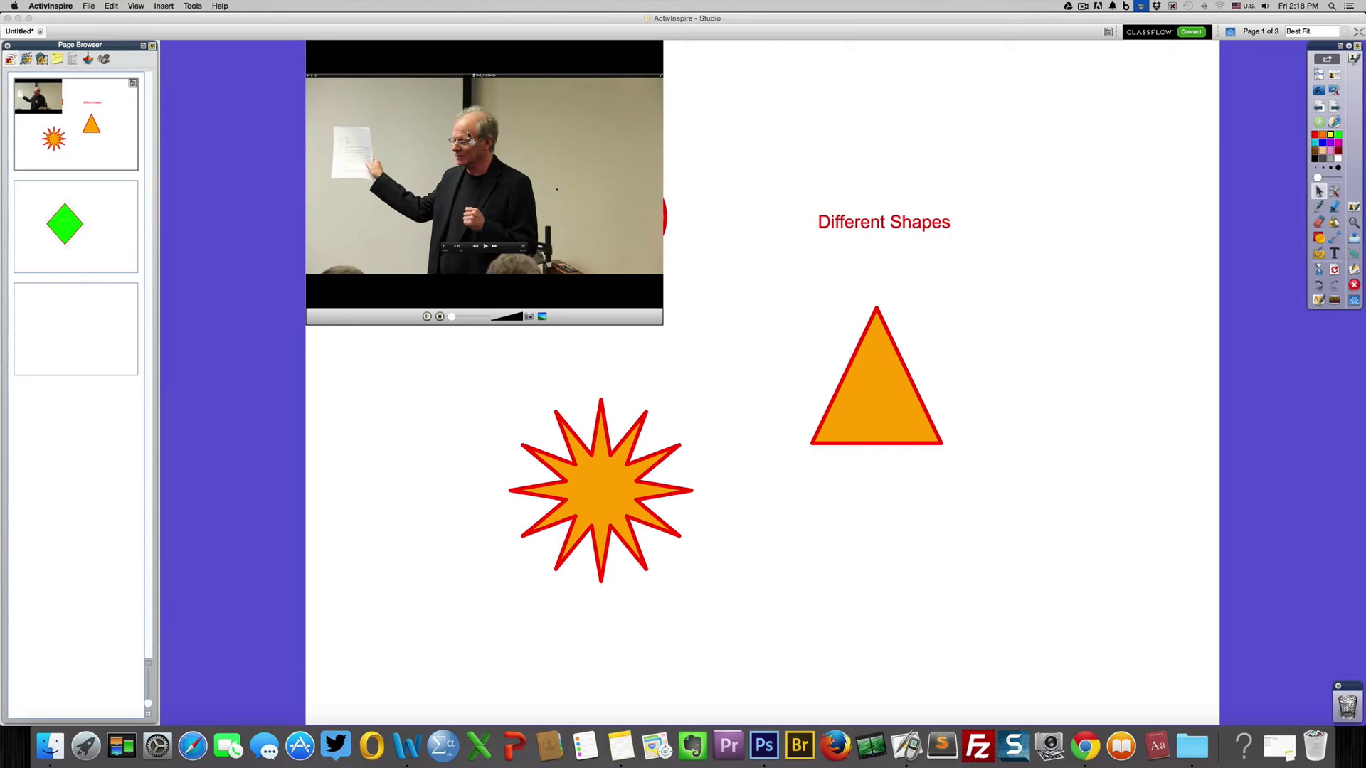
pyautogui.moveTo(453, 95); pyautogui.dragTo(951, 512)
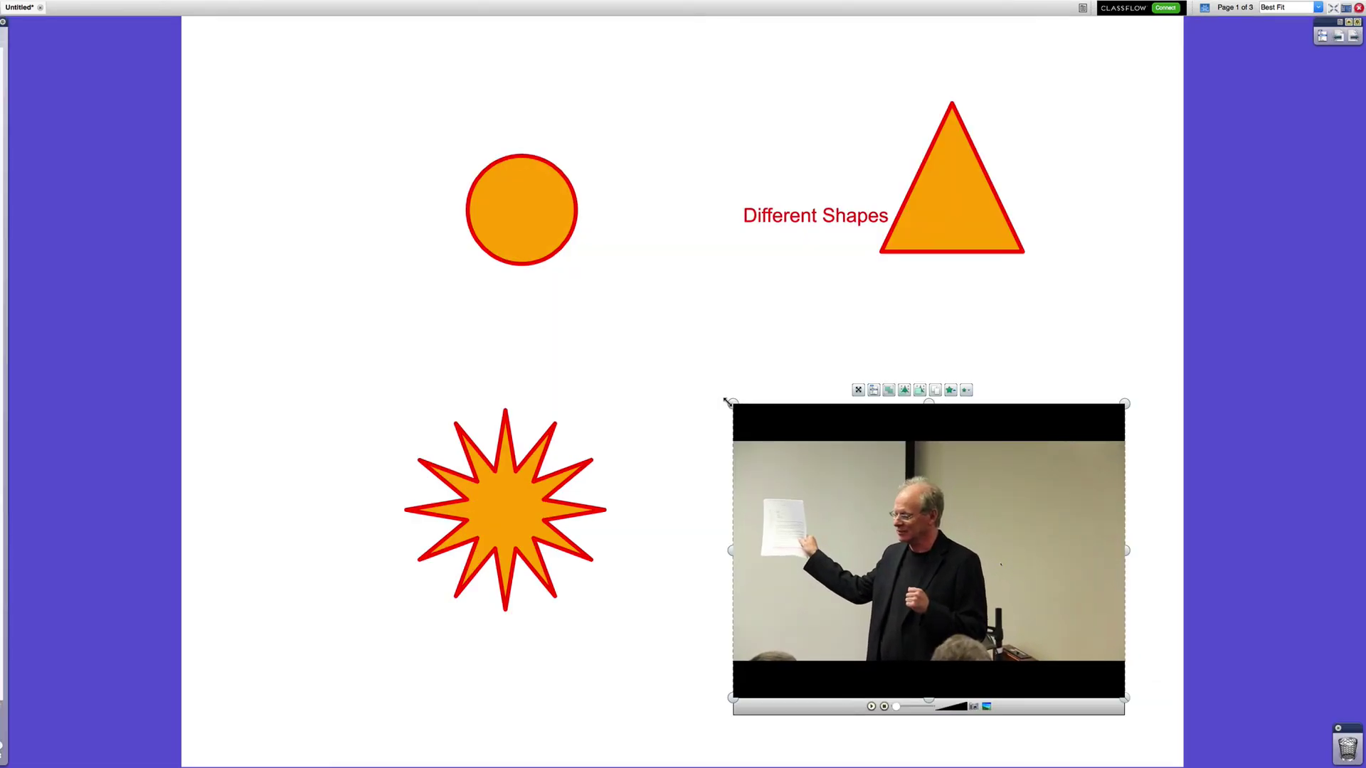
# - Delete the inserted video from page 1 and toggle Design Mode on and off
pyautogui.click(1353, 246)
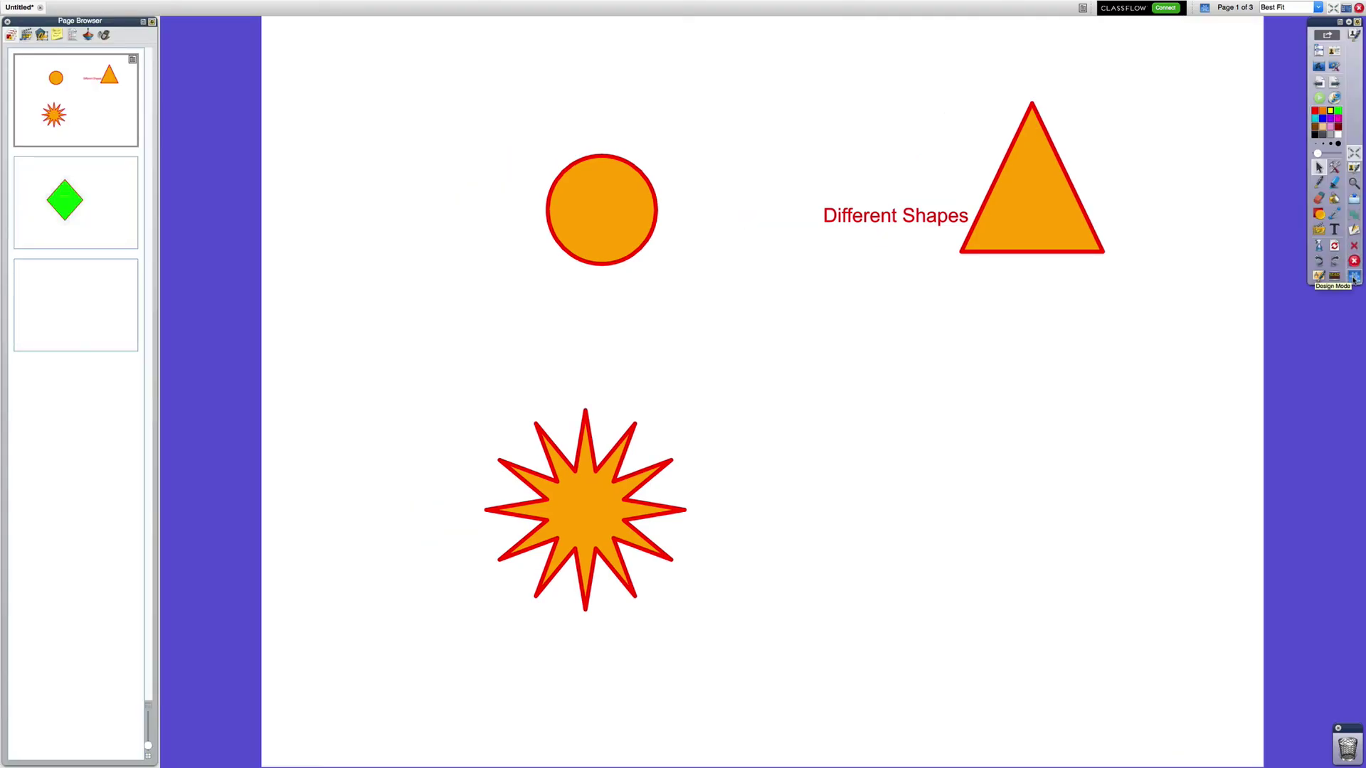
pyautogui.click(1354, 278)
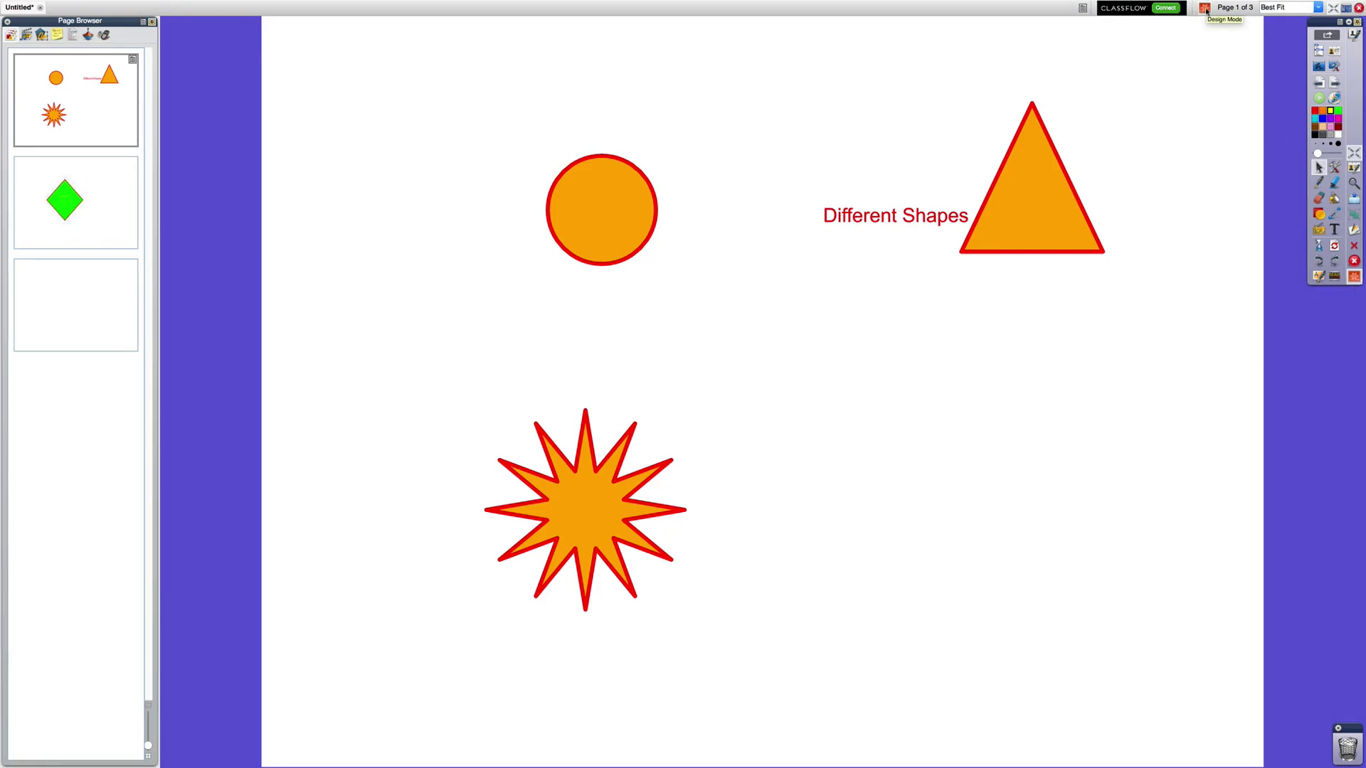
pyautogui.click(1205, 8)
pyautogui.click(1204, 9)
# - Move the triangle to the lower right and raise 'Different Shapes' between circle and triangle
pyautogui.click(1061, 212)
pyautogui.moveTo(1062, 213); pyautogui.dragTo(1098, 259)
pyautogui.click(1204, 7)
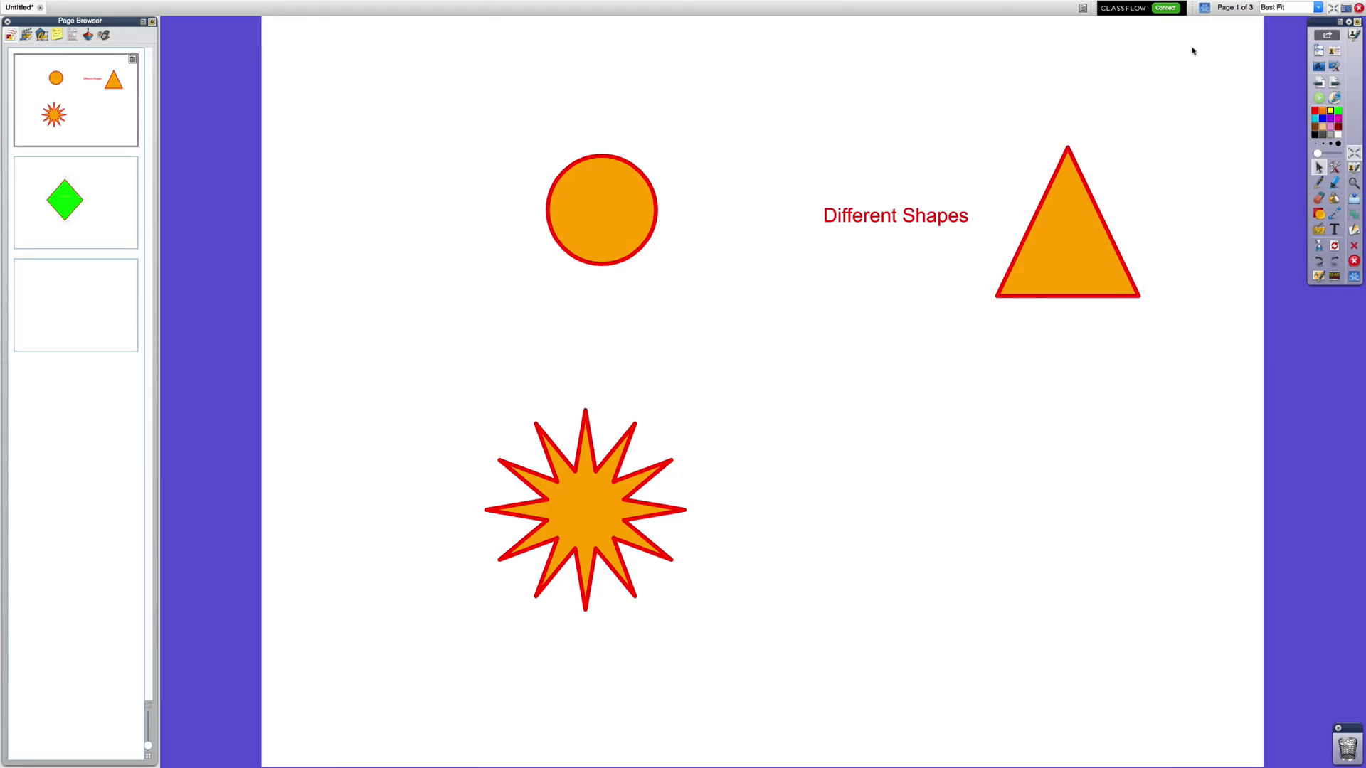
pyautogui.moveTo(1082, 233)
pyautogui.mouseDown()
pyautogui.moveTo(1130, 234)
pyautogui.moveTo(1010, 359)
pyautogui.moveTo(1120, 247)
pyautogui.moveTo(1092, 303)
pyautogui.moveTo(1096, 224)
pyautogui.moveTo(1084, 224)
pyautogui.moveTo(1102, 245)
pyautogui.moveTo(1099, 229)
pyautogui.mouseUp()
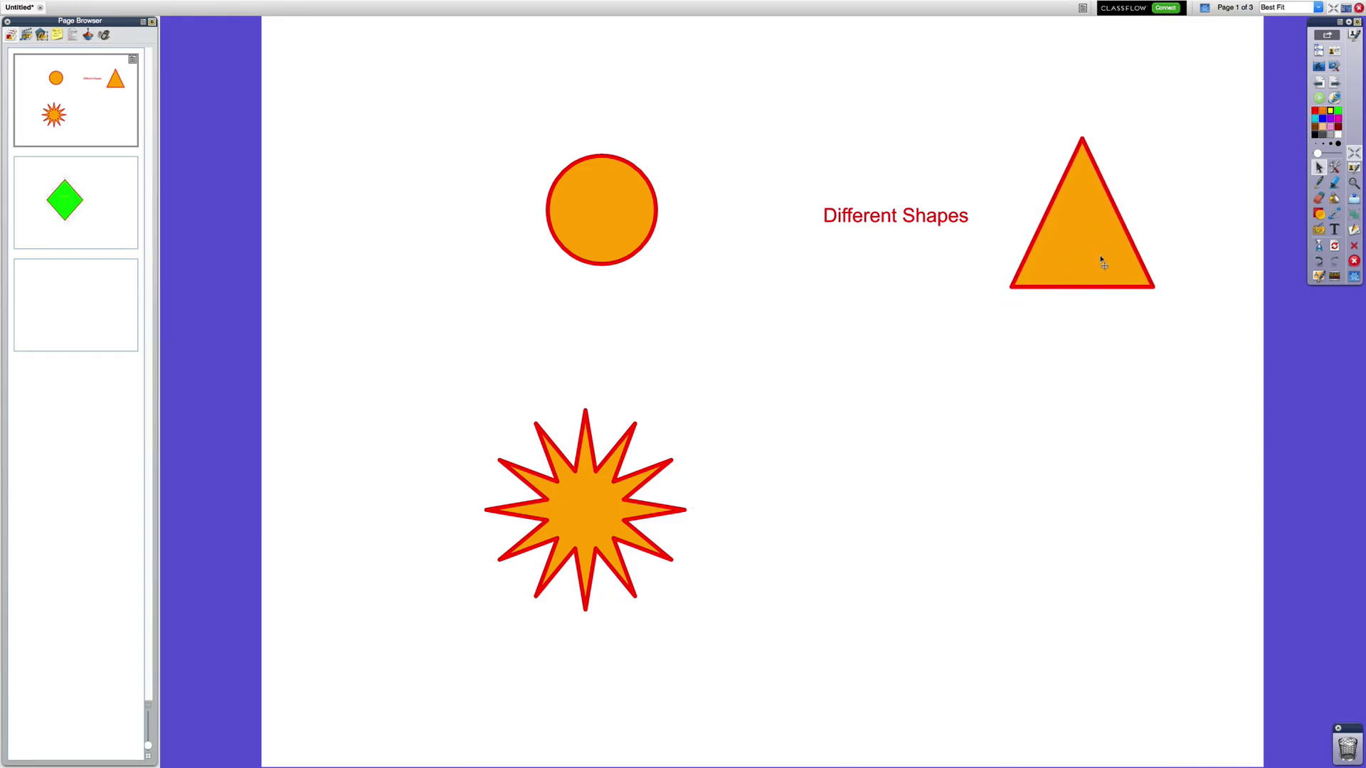
pyautogui.moveTo(889, 216); pyautogui.dragTo(819, 140)
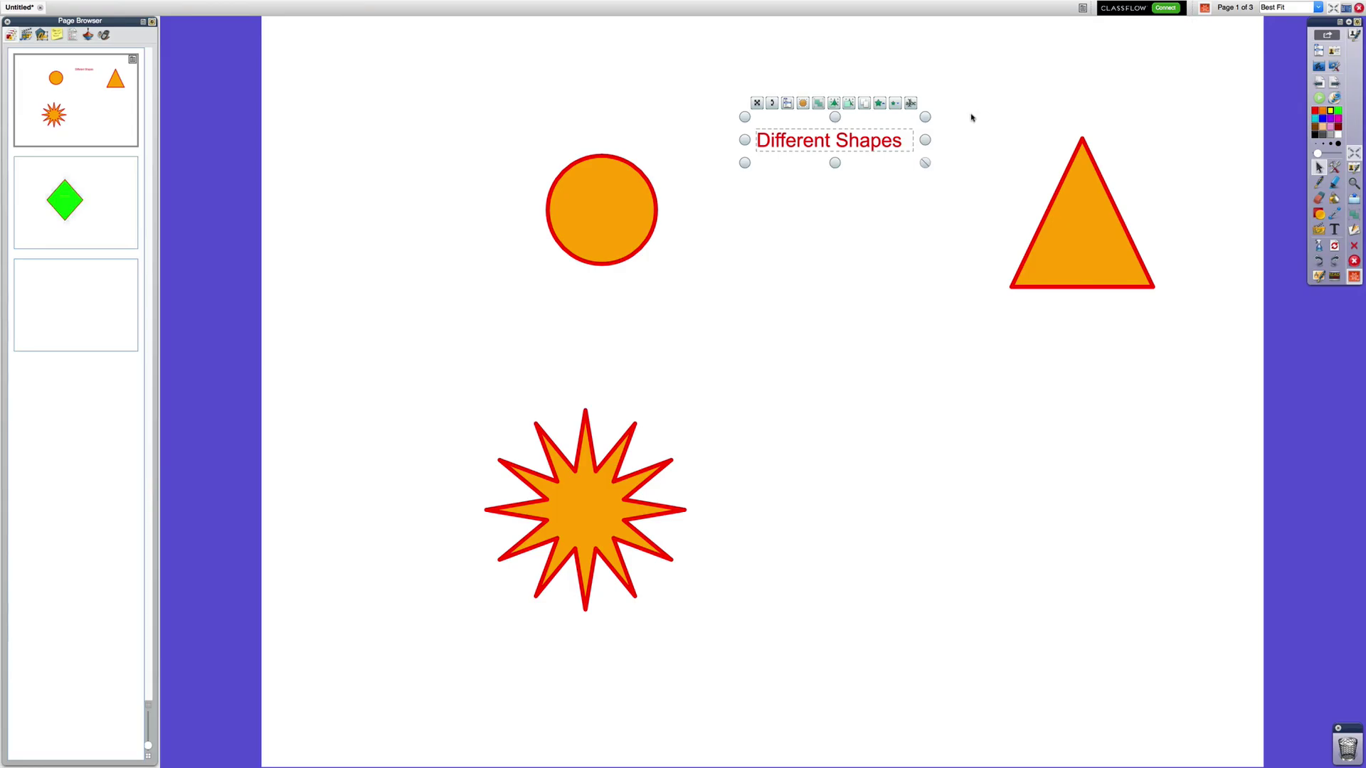
pyautogui.click(1204, 9)
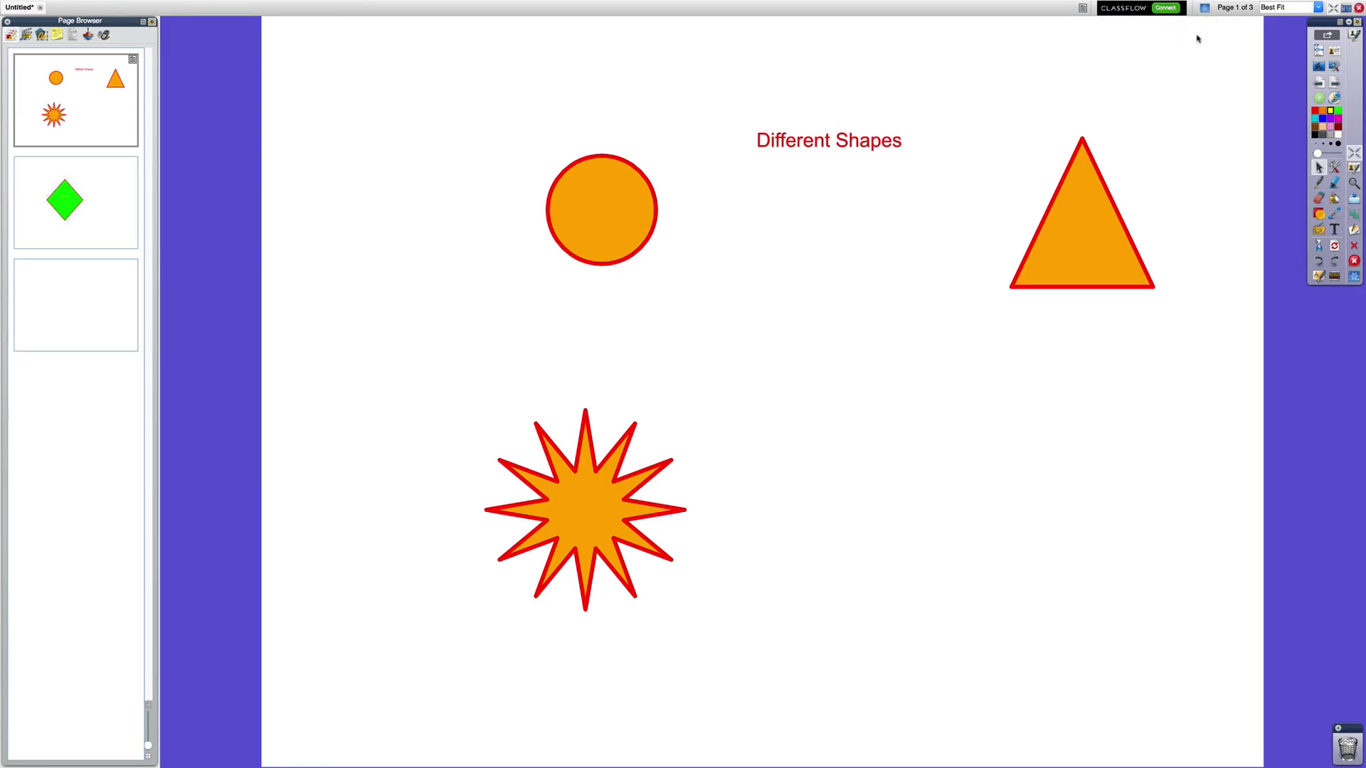